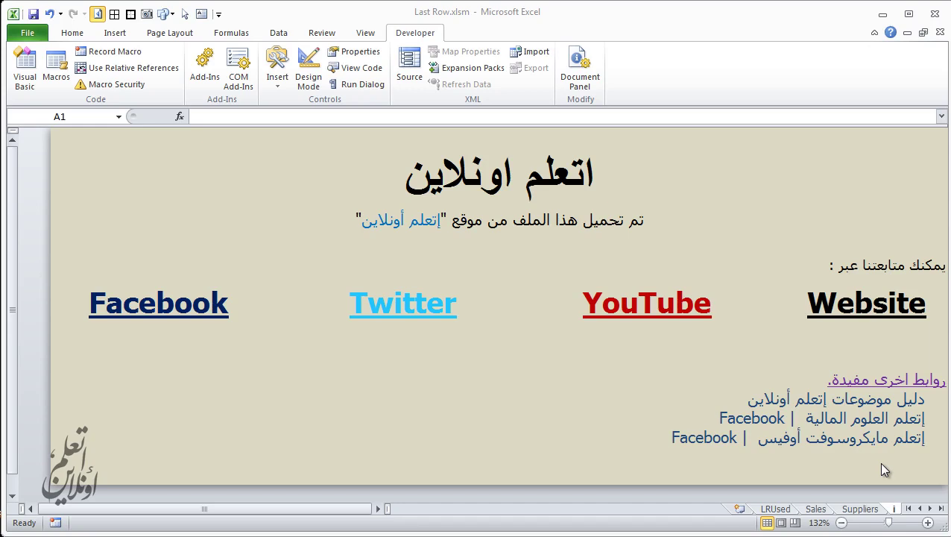
Step: Switch to the Suppliers sheet and select the supplier table B3:H18 to show its extent
{"action": "left_click", "coordinate": [861, 509]}
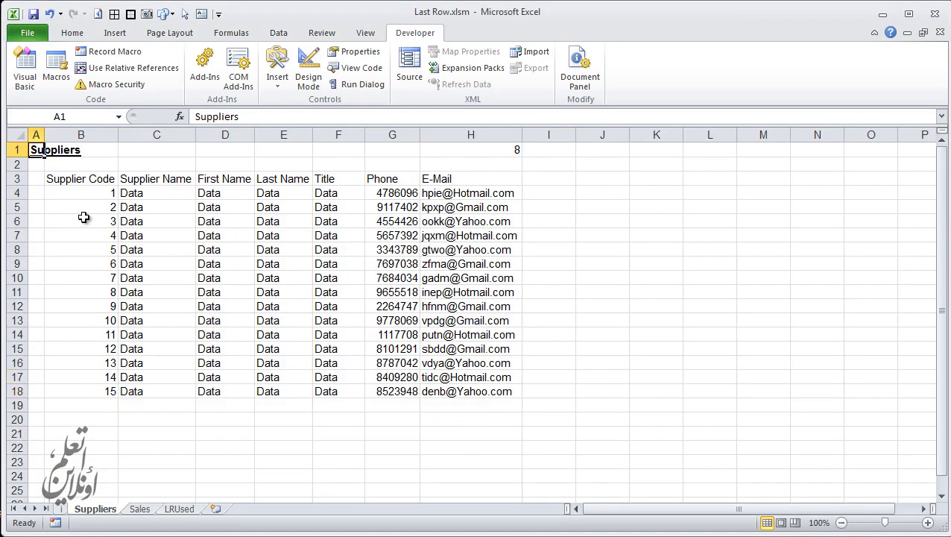
{"action": "mouse_move", "coordinate": [75, 179]}
{"action": "left_mouse_down"}
{"action": "mouse_move", "coordinate": [265, 233]}
{"action": "mouse_move", "coordinate": [450, 391]}
{"action": "left_mouse_up"}
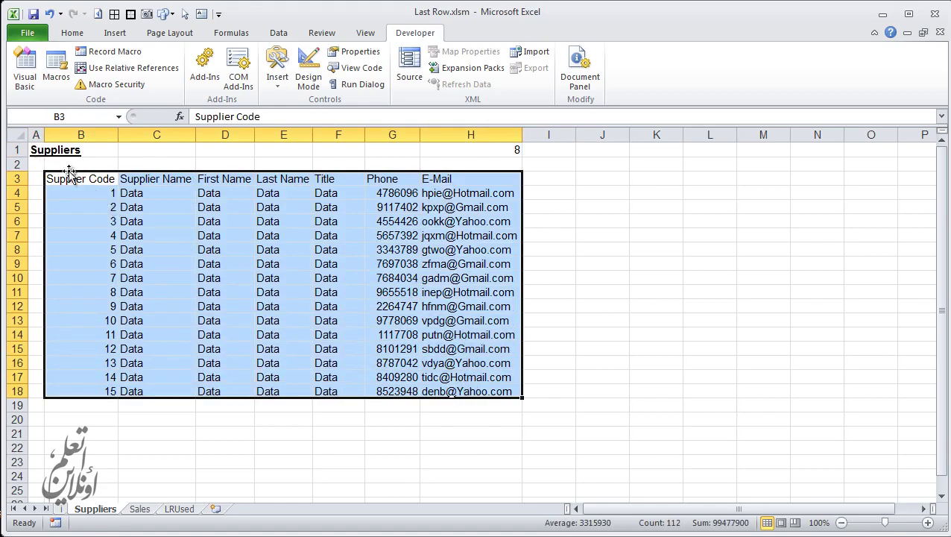
{"action": "mouse_move", "coordinate": [78, 179]}
{"action": "left_mouse_down"}
{"action": "mouse_move", "coordinate": [341, 263]}
{"action": "mouse_move", "coordinate": [481, 395]}
{"action": "left_mouse_up"}
{"action": "left_click", "coordinate": [334, 322]}
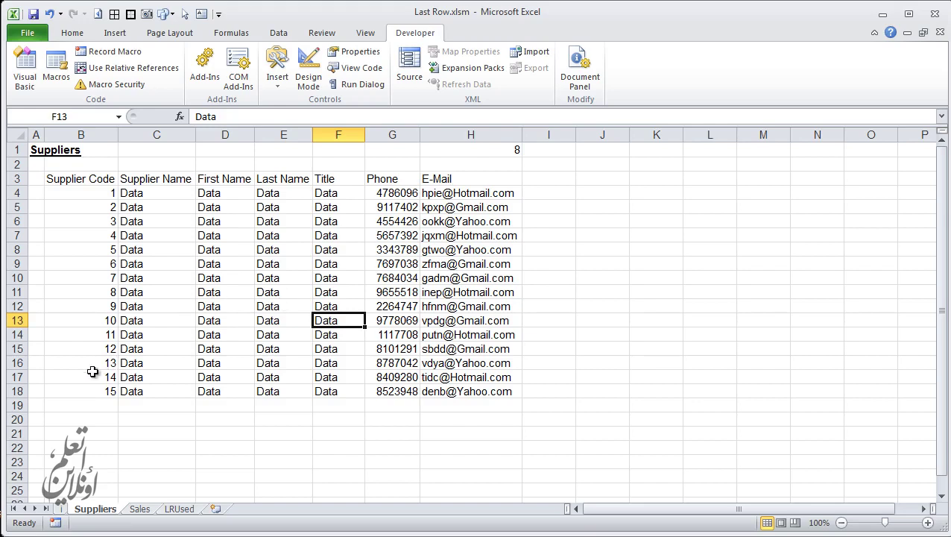
Step: Select cells B18, E4 and L10 in turn, ending on the last supplier code cell B18
{"action": "left_click", "coordinate": [82, 392]}
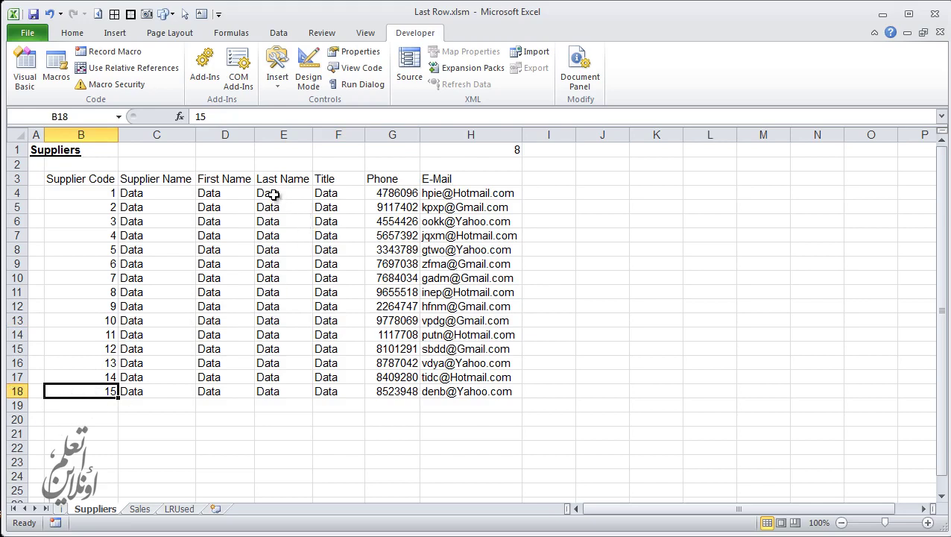
{"action": "left_click", "coordinate": [274, 195]}
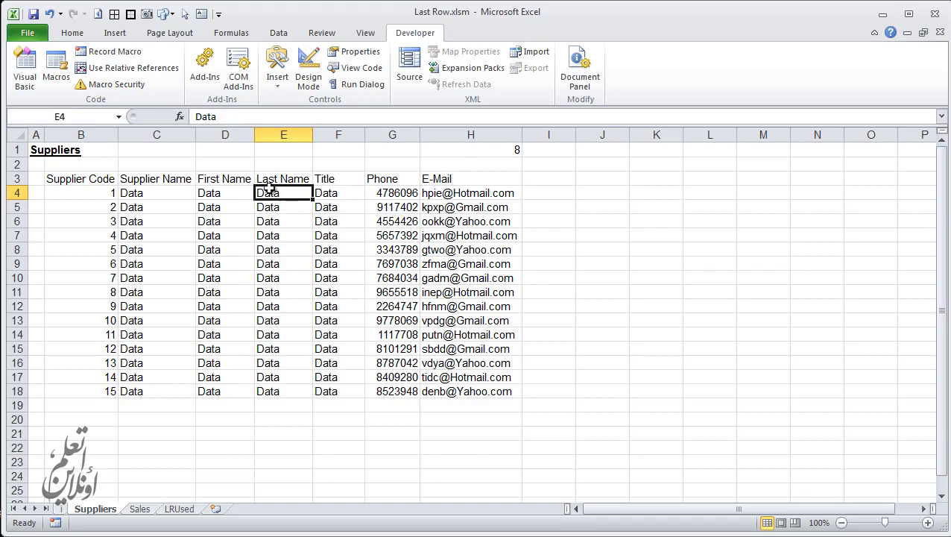
{"action": "left_click", "coordinate": [717, 285]}
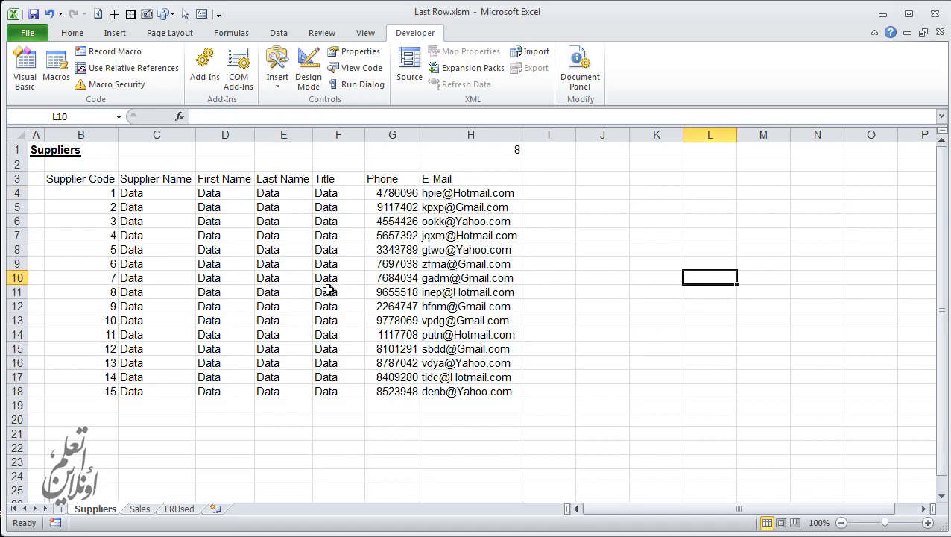
{"action": "left_click", "coordinate": [97, 389]}
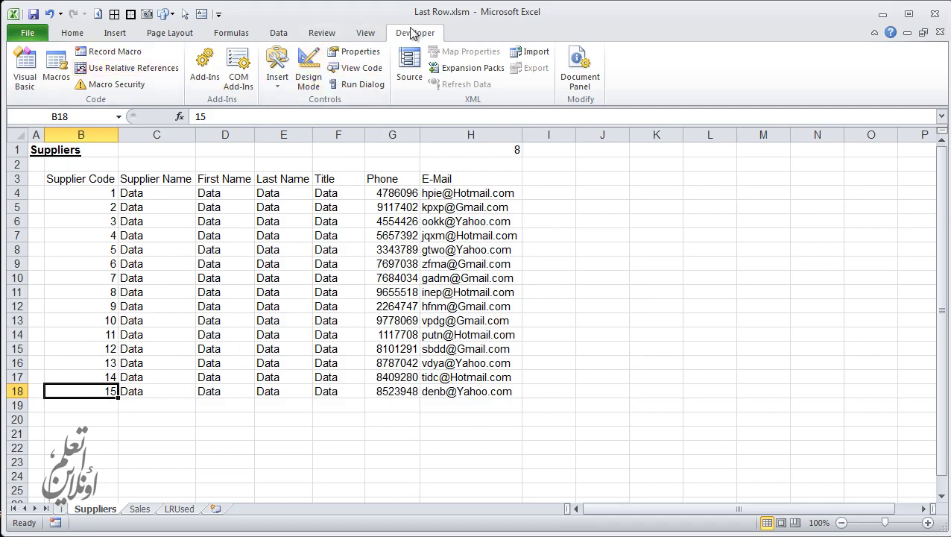
{"action": "left_click", "coordinate": [25, 71]}
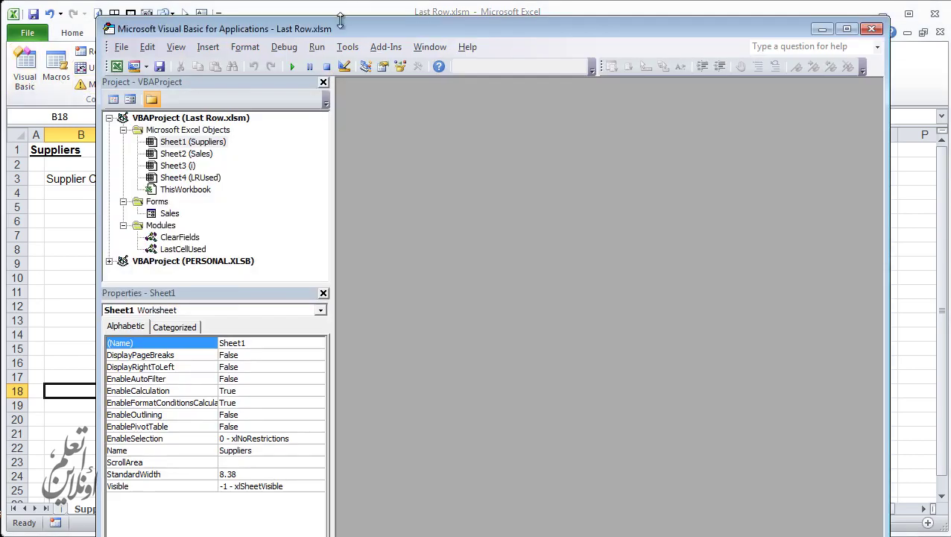
{"action": "mouse_move", "coordinate": [331, 29]}
{"action": "left_mouse_down"}
{"action": "mouse_move", "coordinate": [421, 28]}
{"action": "mouse_move", "coordinate": [382, 32]}
{"action": "left_mouse_up"}
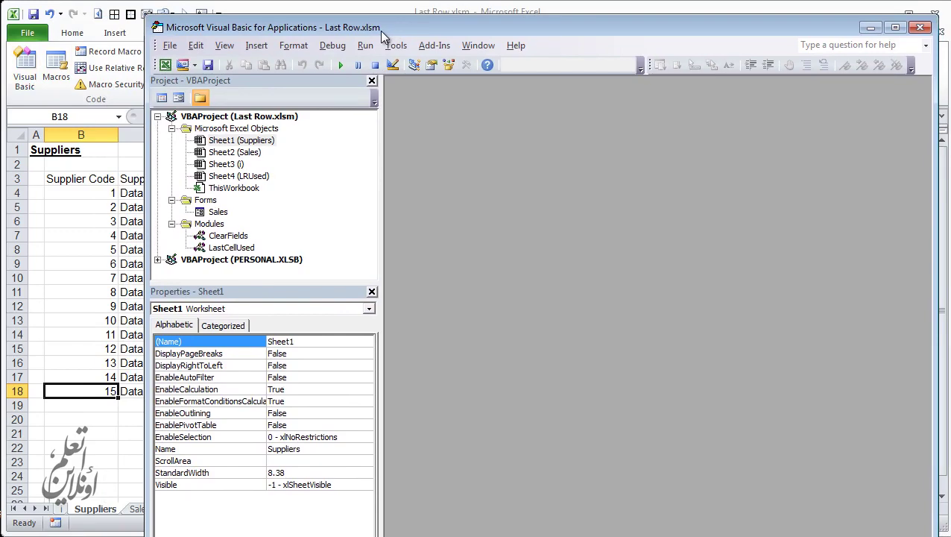
{"action": "left_click", "coordinate": [112, 203]}
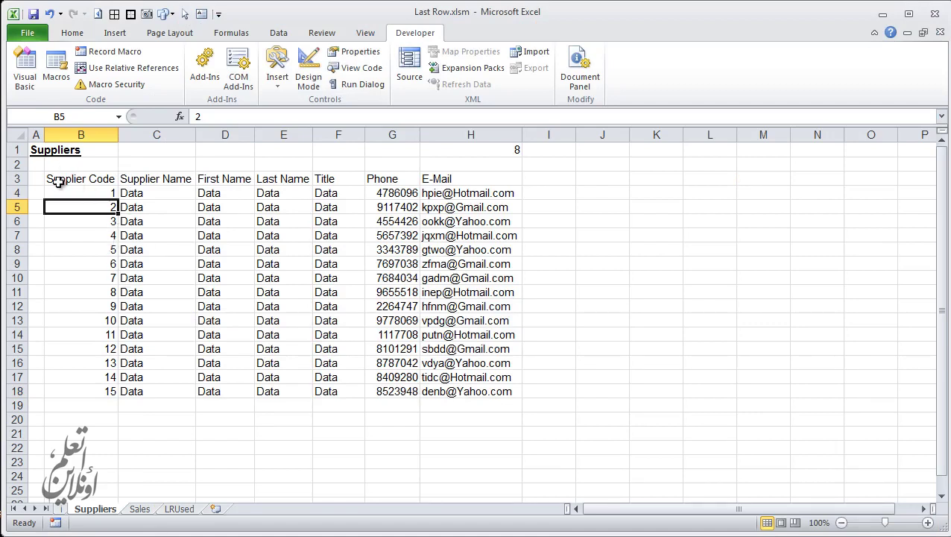
{"action": "left_click", "coordinate": [93, 389]}
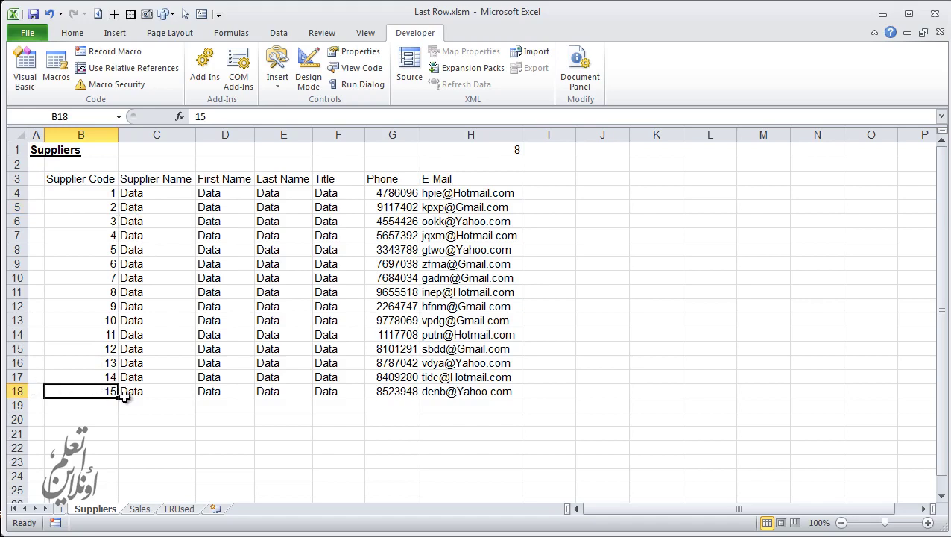
{"action": "key", "text": "Down"}
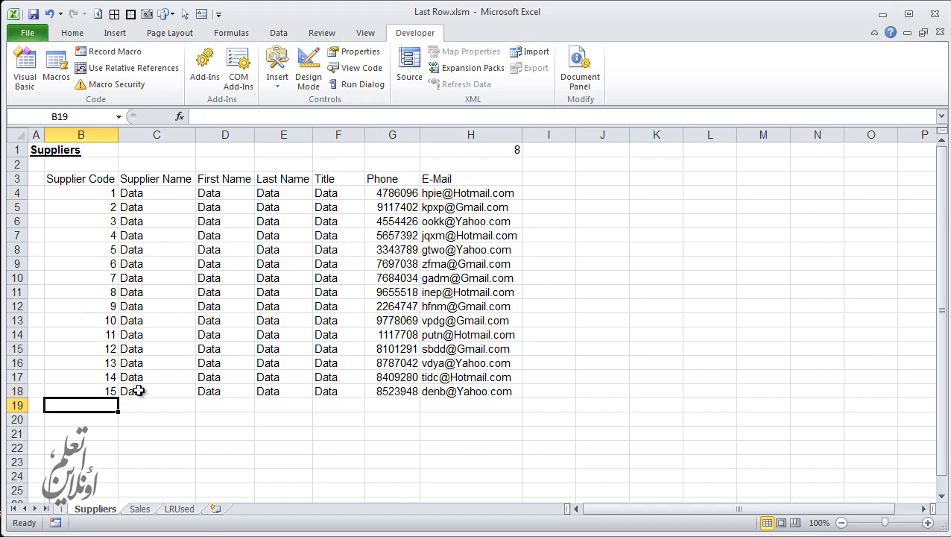
{"action": "key", "text": "Up"}
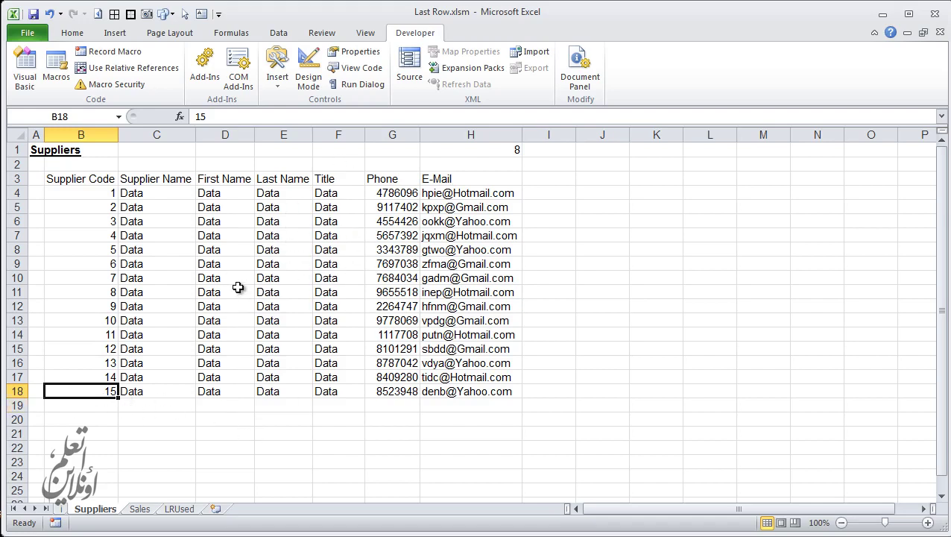
Step: In the VBA editor, insert a new Module1 into the Last Row.xlsm project
{"action": "left_click", "coordinate": [25, 69]}
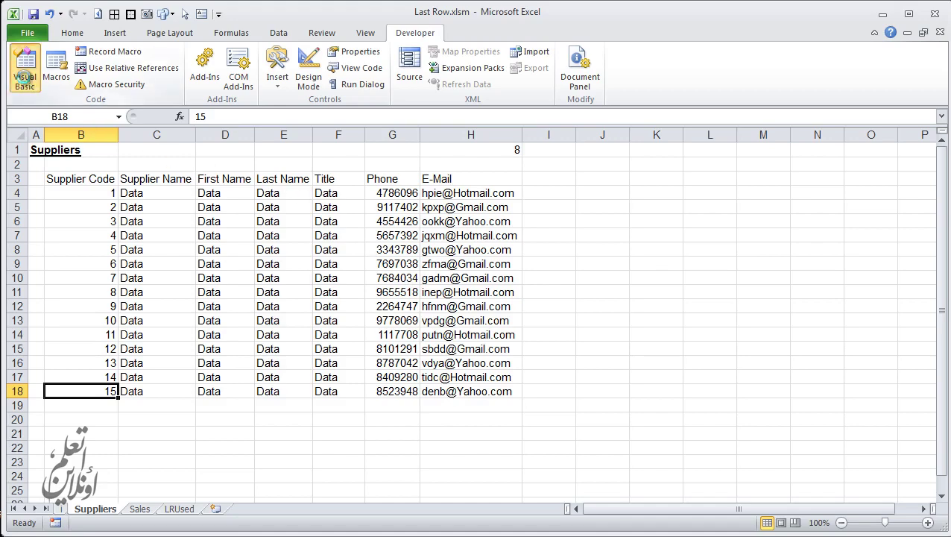
{"action": "left_click_drag", "start_coordinate": [397, 22], "coordinate": [407, 34]}
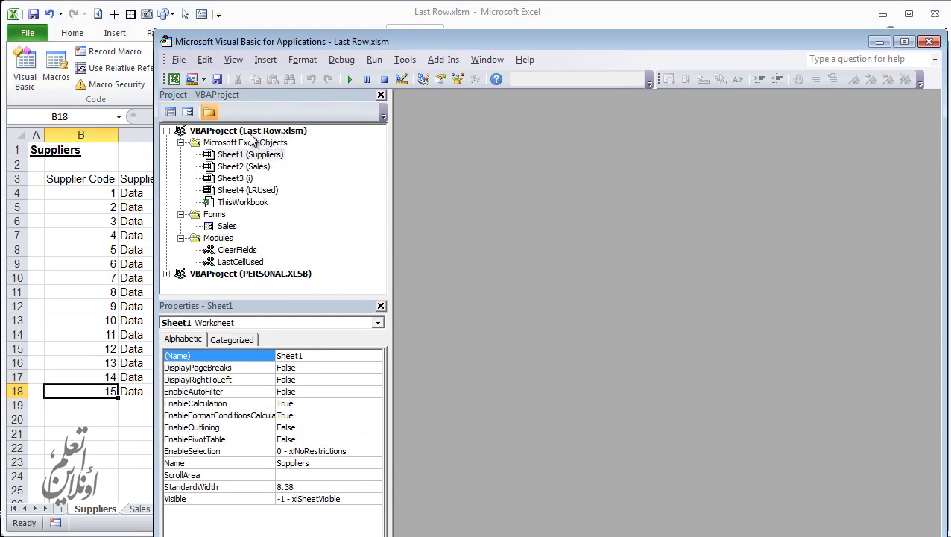
{"action": "right_click", "coordinate": [251, 134]}
{"action": "mouse_move", "coordinate": [214, 196]}
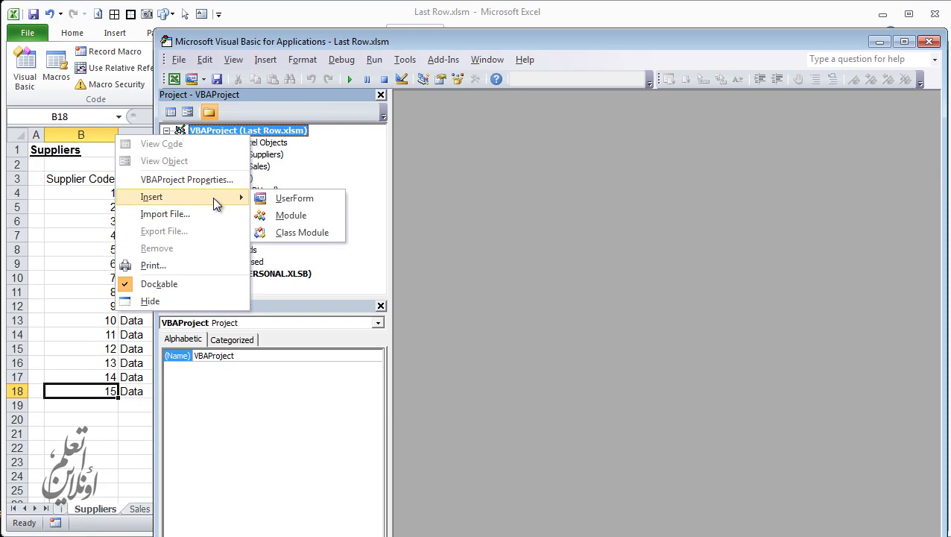
{"action": "left_click", "coordinate": [293, 214]}
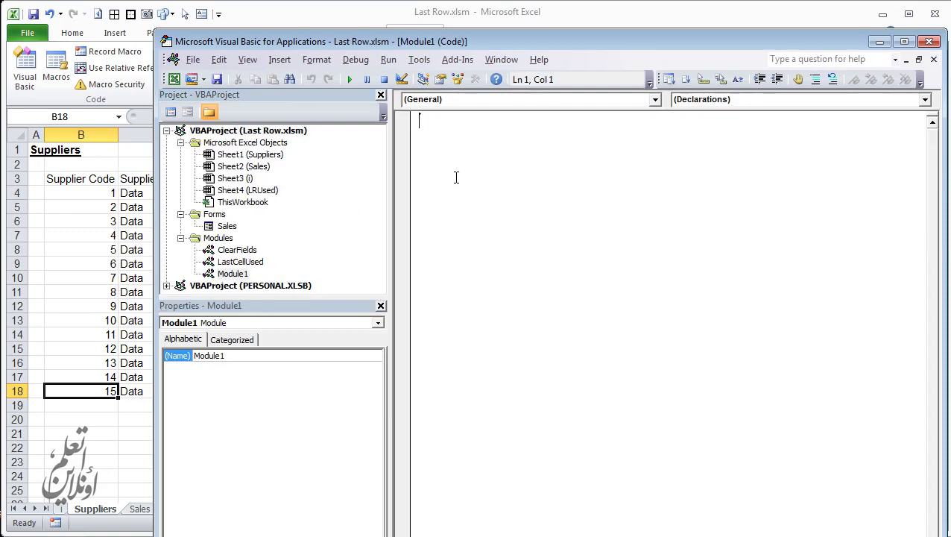
Step: Declare an empty Sub FindLastRow procedure with a blank line inside it
{"action": "type", "text": "su"}
{"action": "type", "text": "b "}
{"action": "type", "text": "FindLas"}
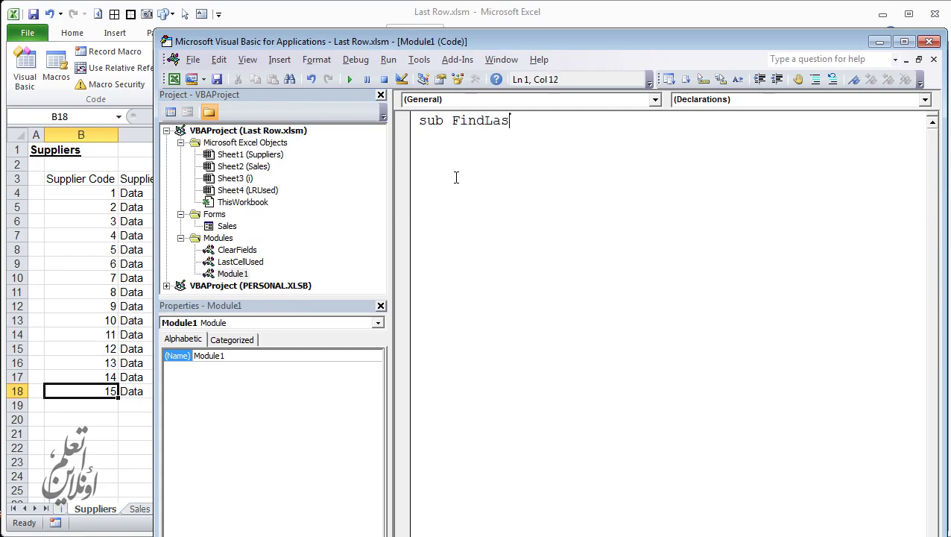
{"action": "type", "text": "tR"}
{"action": "type", "text": "p"}
{"action": "key", "text": "BackSpace"}
{"action": "type", "text": "ow"}
{"action": "key", "text": "Return"}
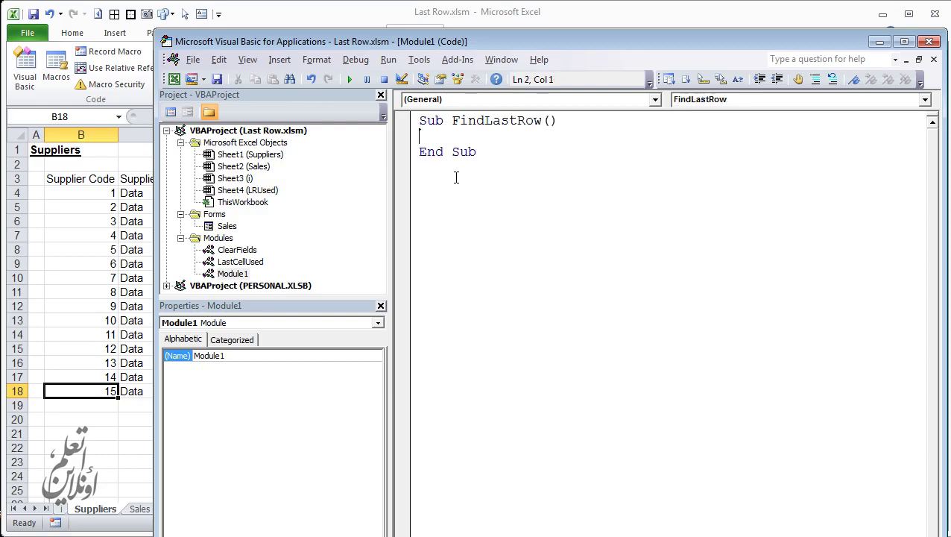
{"action": "key", "text": "Return"}
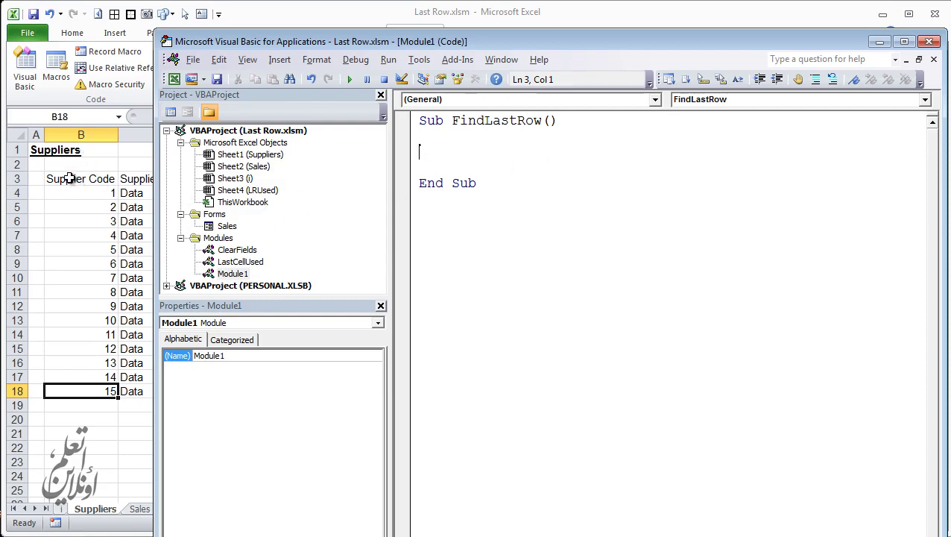
Step: Type the partial statement range("b3").end on FindLastRow's blank line
{"action": "type", "text": "range"}
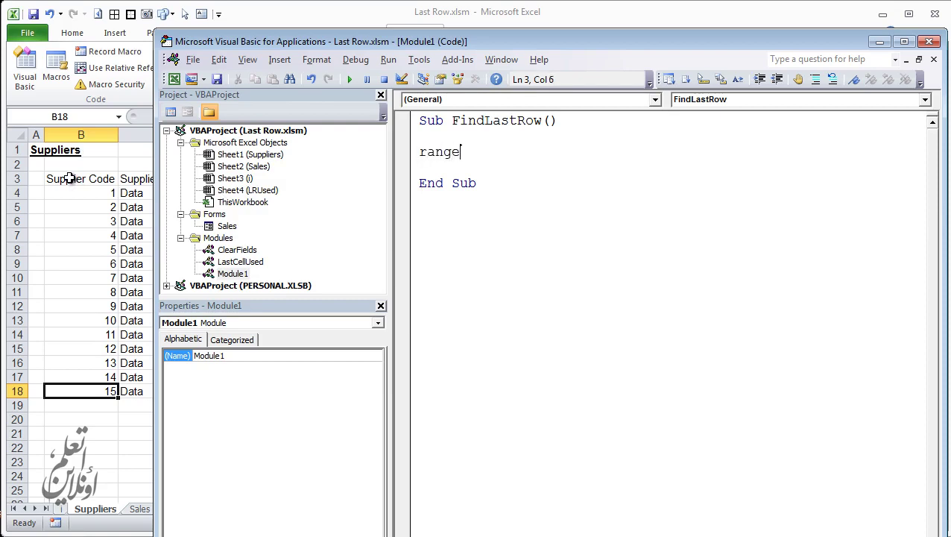
{"action": "type", "text": "(\"\""}
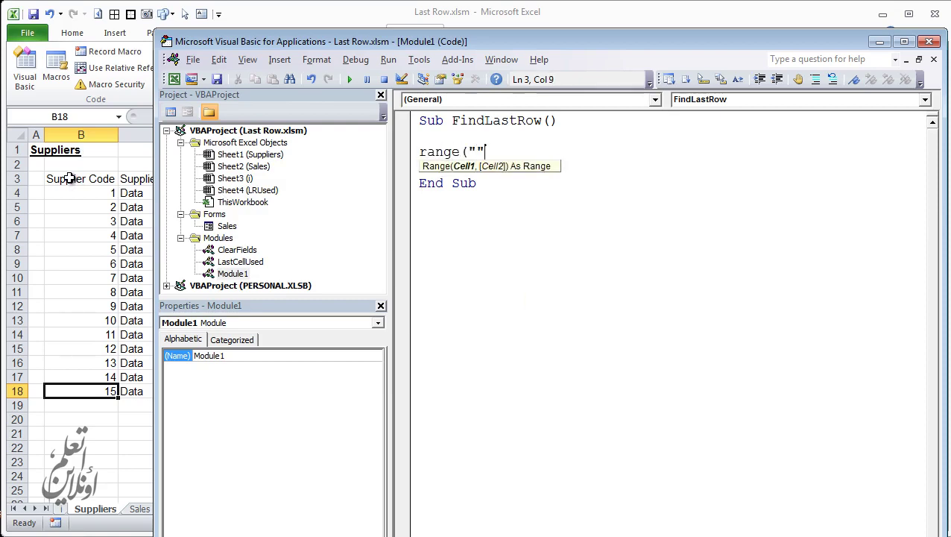
{"action": "key", "text": "Left"}
{"action": "type", "text": "b3"}
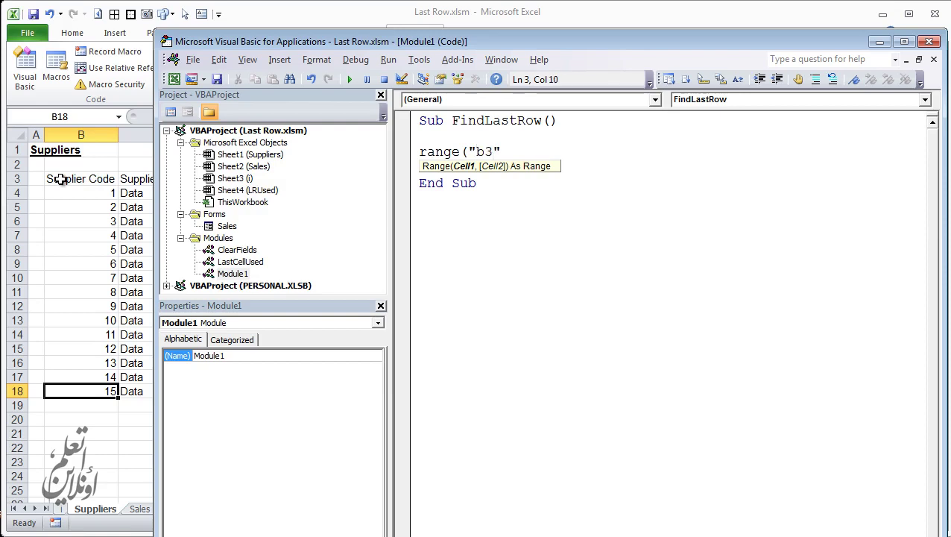
{"action": "key", "text": "Right"}
{"action": "type", "text": ")"}
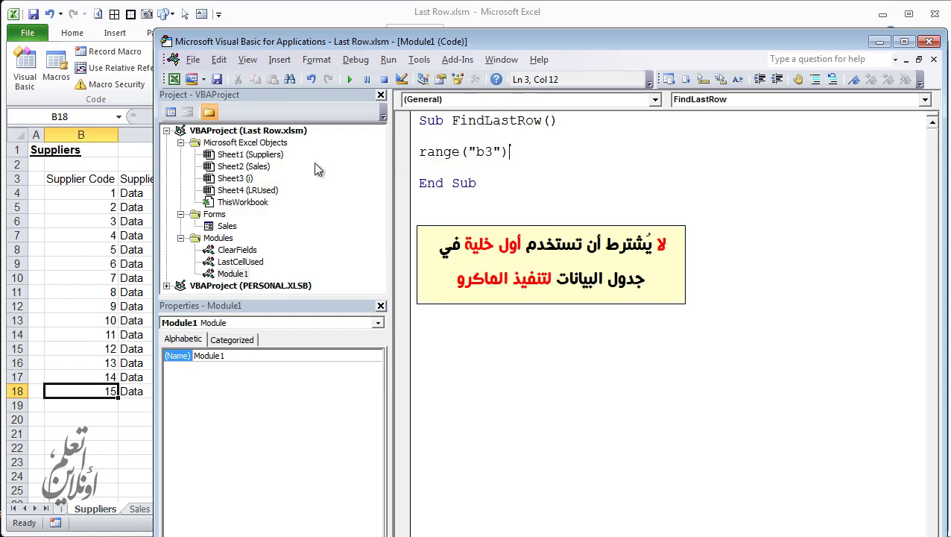
{"action": "type", "text": "."}
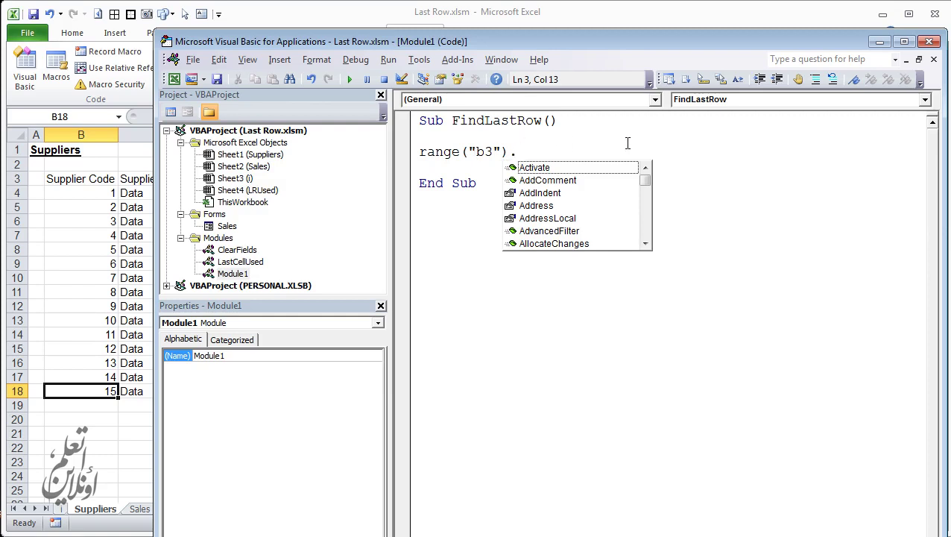
{"action": "type", "text": "end"}
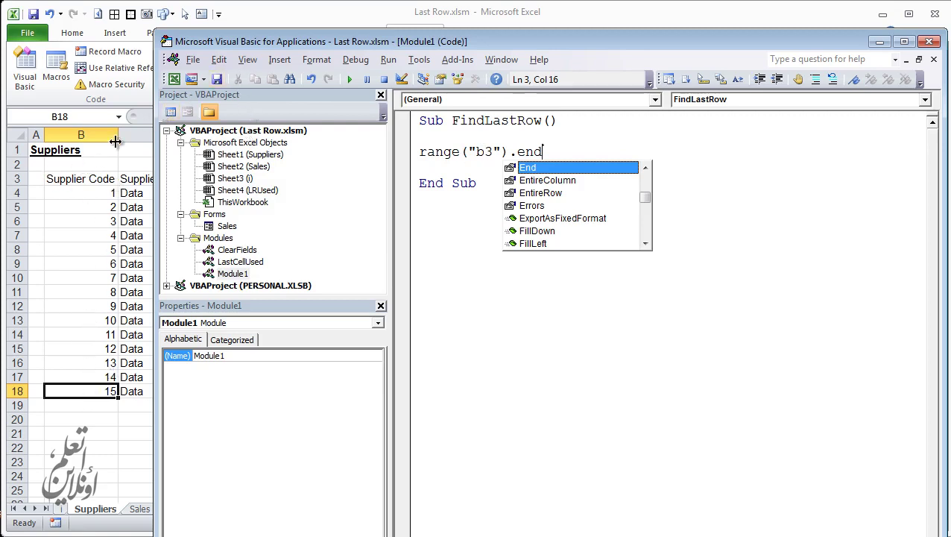
Step: Complete line 3 as Range("b3").End(xlDown).Select, choosing xlDown from the IntelliSense list
{"action": "left_click", "coordinate": [574, 166]}
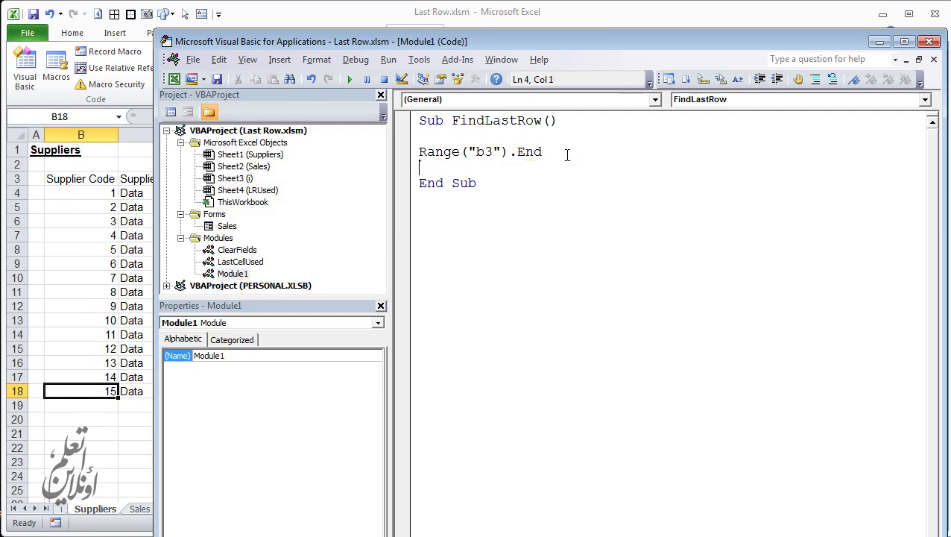
{"action": "left_click", "coordinate": [567, 154]}
{"action": "type", "text": "("}
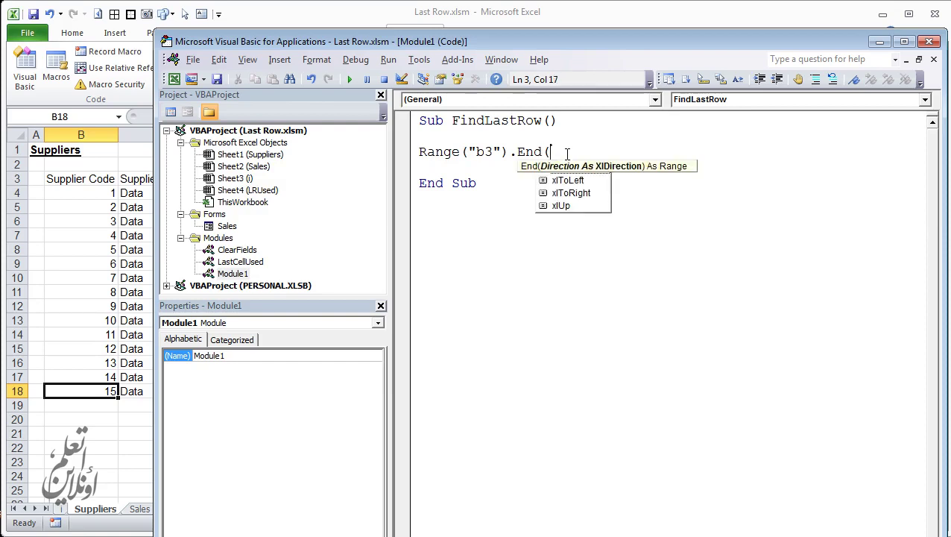
{"action": "key", "text": "Down"}
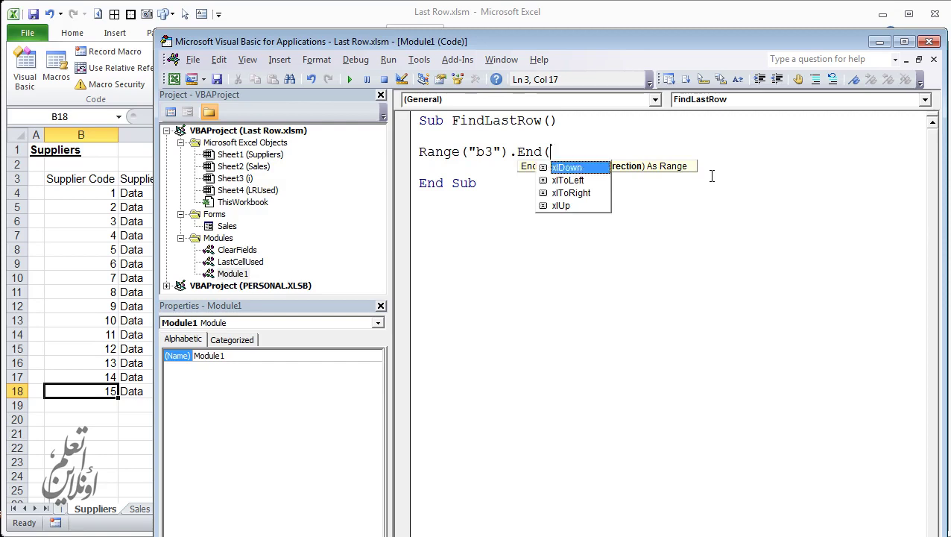
{"action": "key", "text": "Down"}
{"action": "key", "text": "Down"}
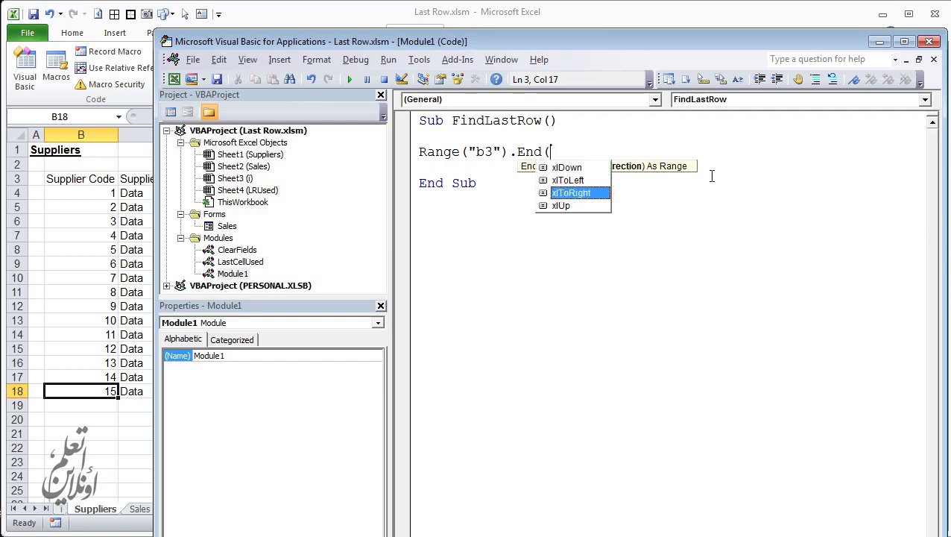
{"action": "key", "text": "Down"}
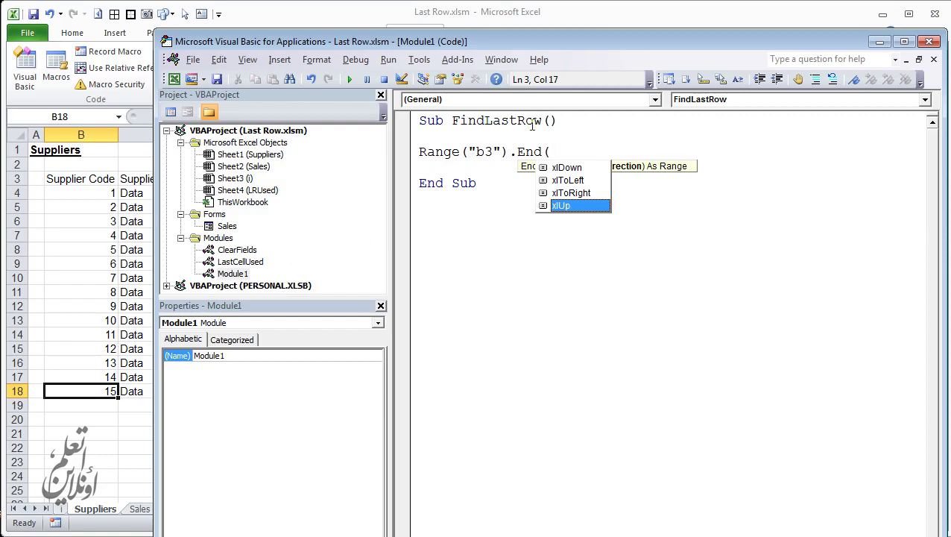
{"action": "double_click", "coordinate": [579, 166]}
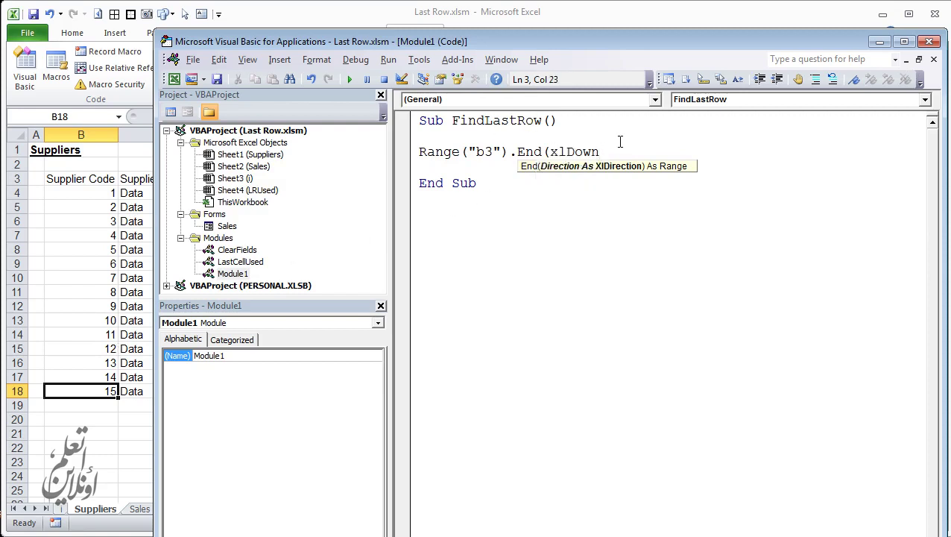
{"action": "type", "text": ")"}
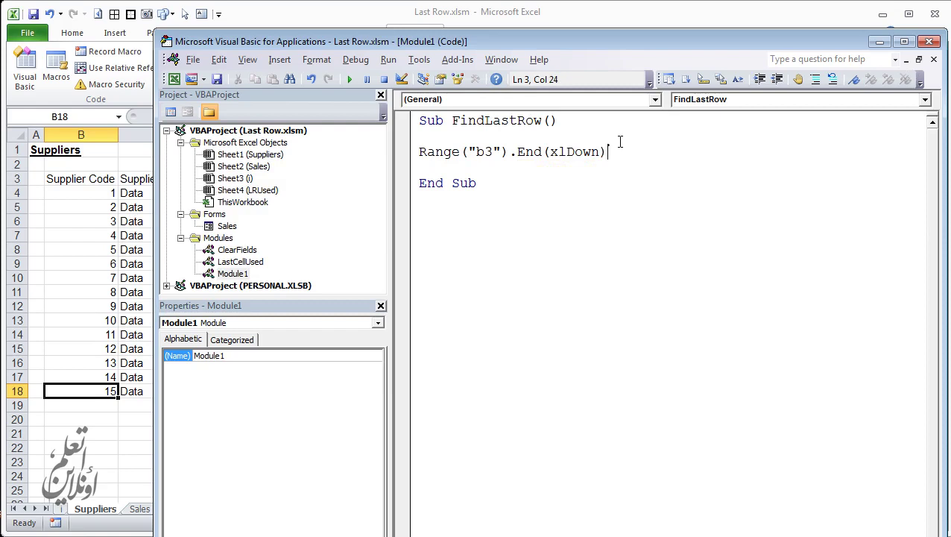
{"action": "type", "text": "."}
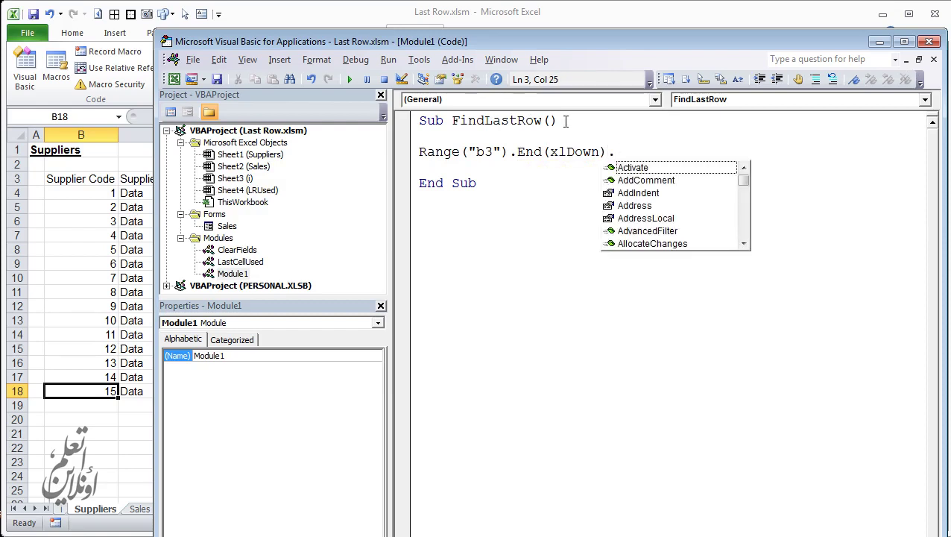
{"action": "type", "text": "sel"}
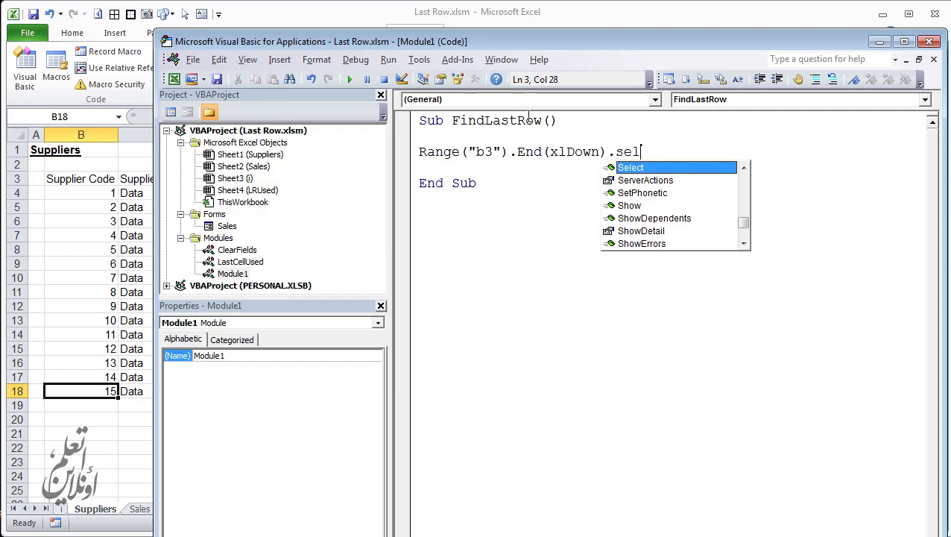
{"action": "type", "text": "c"}
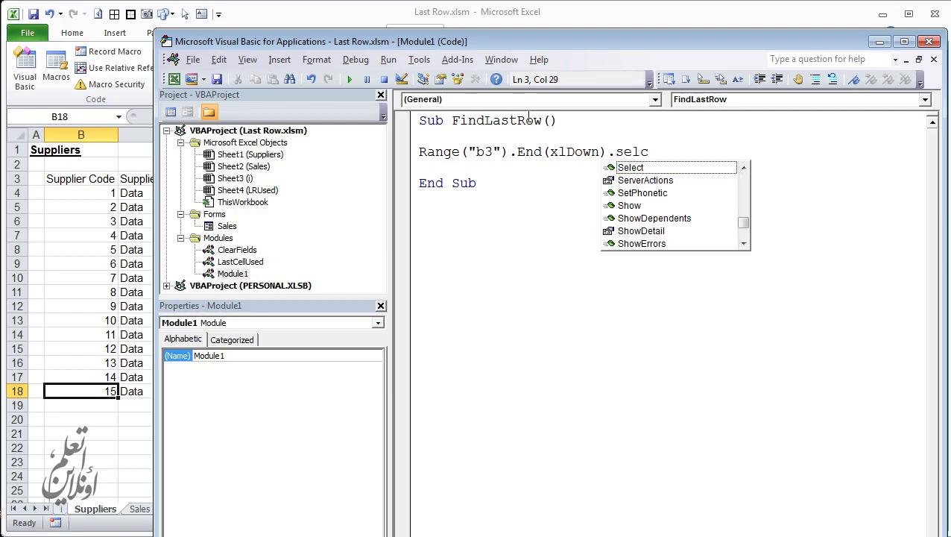
{"action": "key", "text": "Tab"}
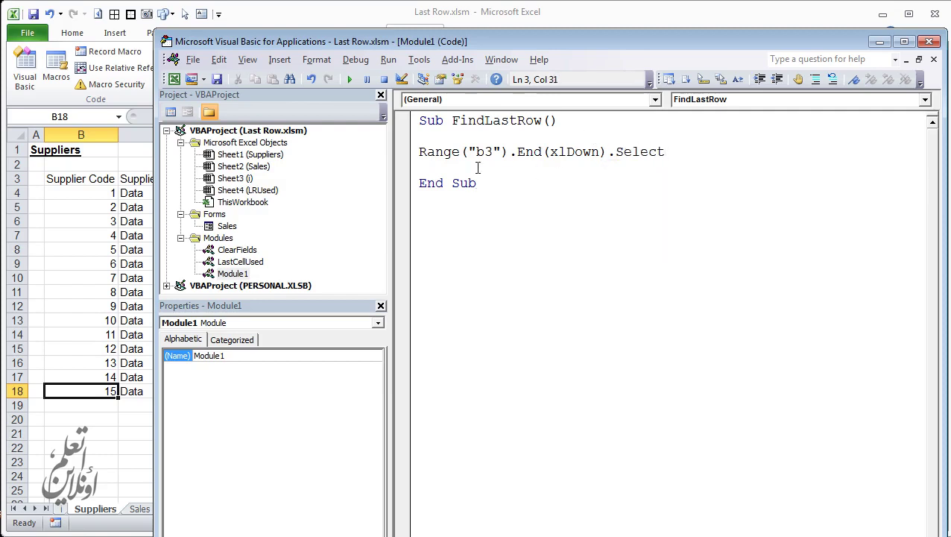
{"action": "left_click", "coordinate": [477, 167]}
Step: Run FindLastRow from the Macros list so B18 is selected, then return to the VBA editor
{"action": "left_click", "coordinate": [82, 444]}
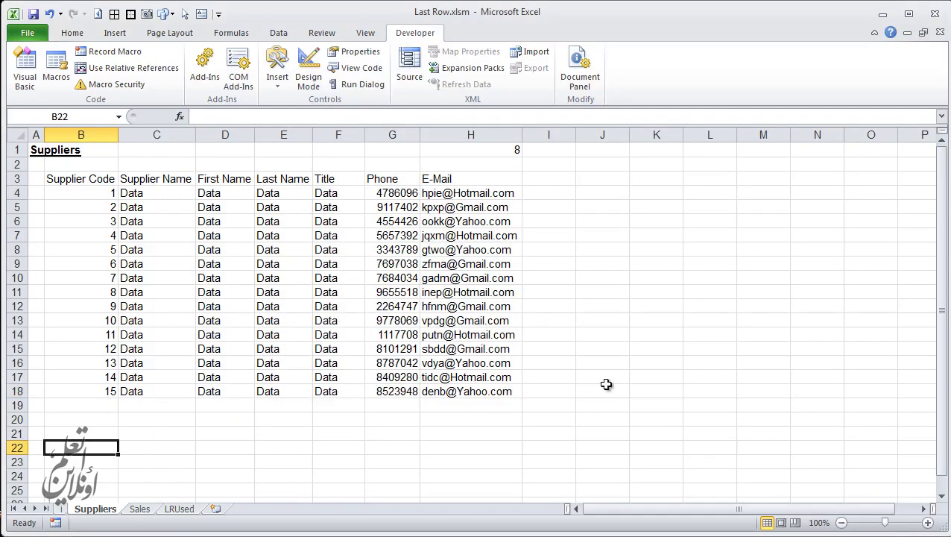
{"action": "left_click", "coordinate": [689, 194]}
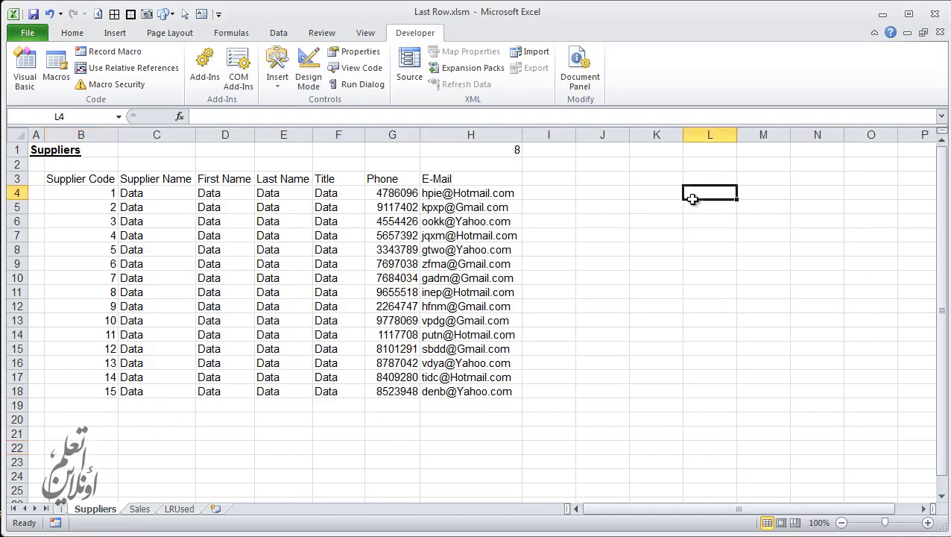
{"action": "left_click", "coordinate": [64, 87]}
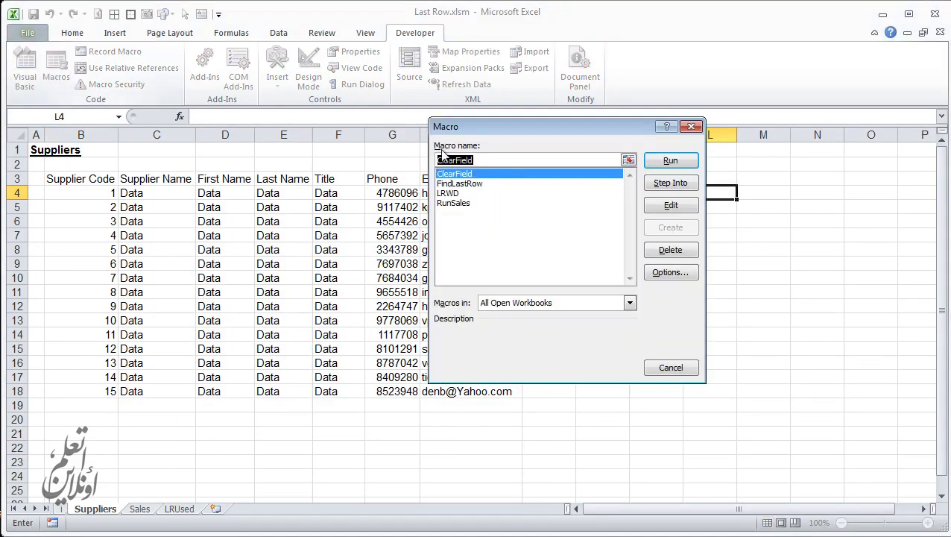
{"action": "left_click", "coordinate": [477, 183]}
{"action": "left_click", "coordinate": [678, 165]}
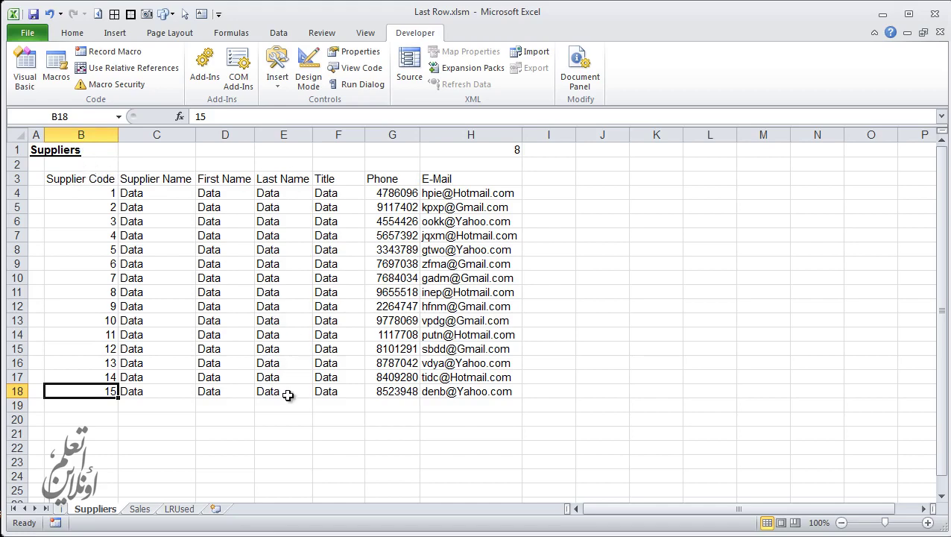
{"action": "key", "text": "alt+F11"}
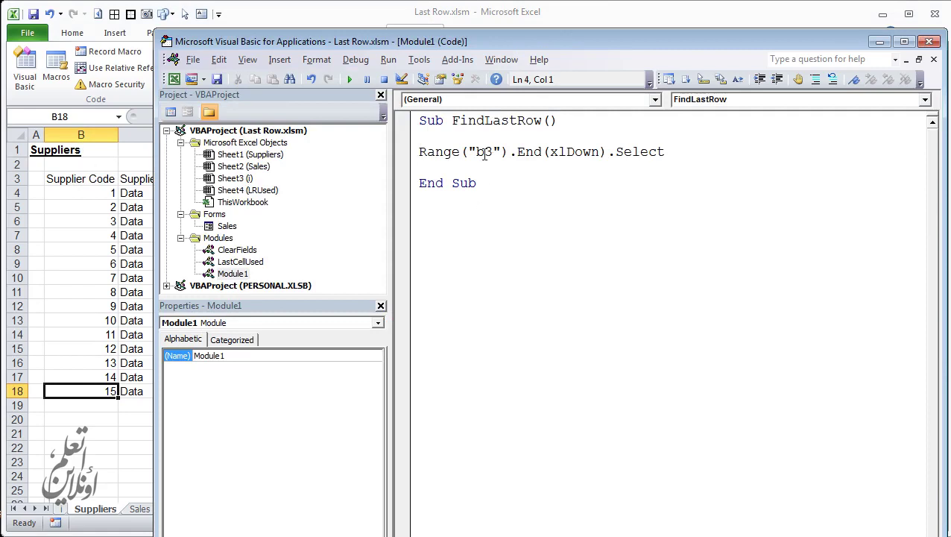
Step: Change the FindLastRow start cell from b3 to e10
{"action": "left_click", "coordinate": [478, 152]}
{"action": "type", "text": "e"}
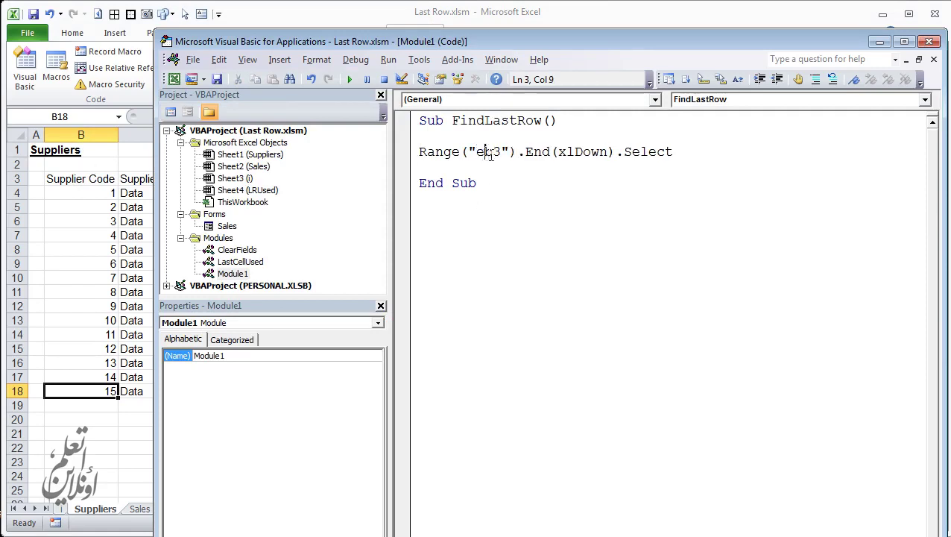
{"action": "left_click_drag", "start_coordinate": [486, 152], "coordinate": [502, 152]}
{"action": "type", "text": "1"}
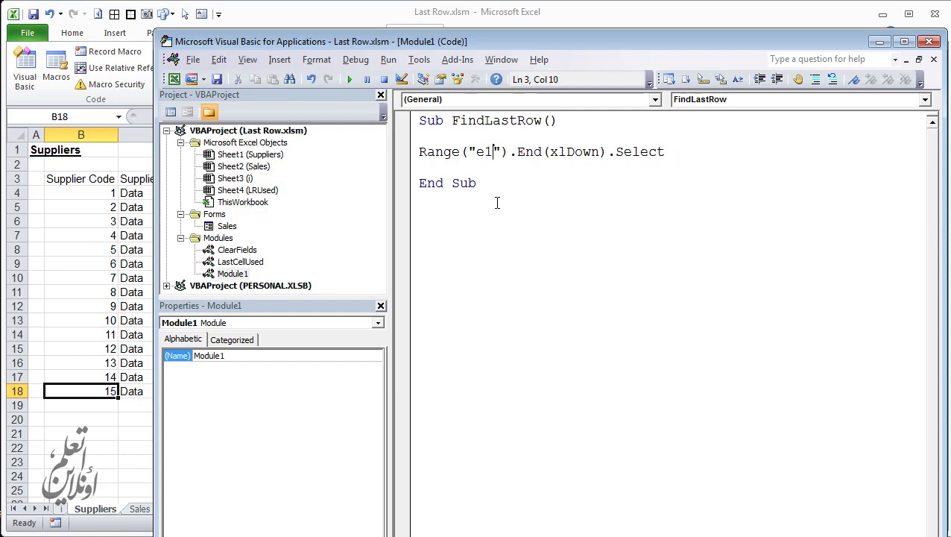
{"action": "type", "text": "0"}
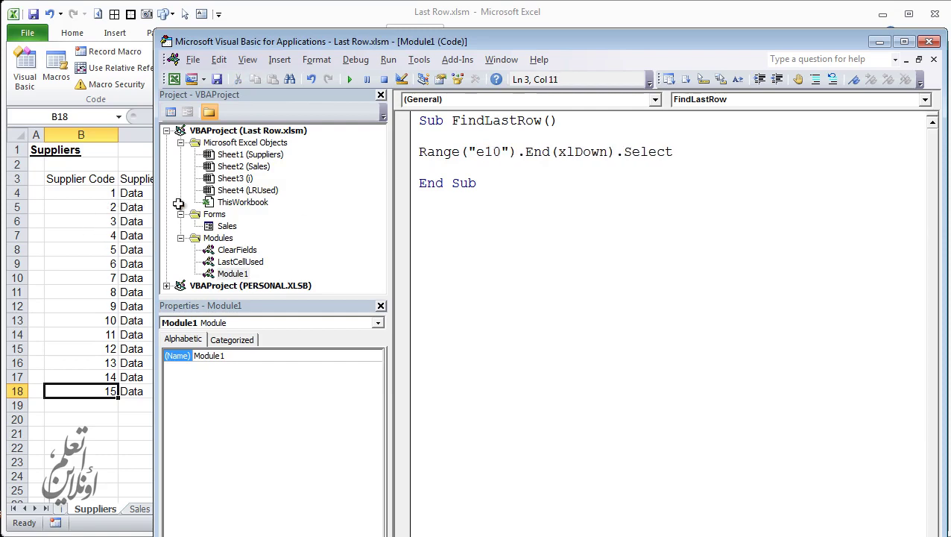
{"action": "left_click", "coordinate": [444, 167]}
Step: Run FindLastRow and check on the sheet that E18 is selected
{"action": "left_click", "coordinate": [348, 79]}
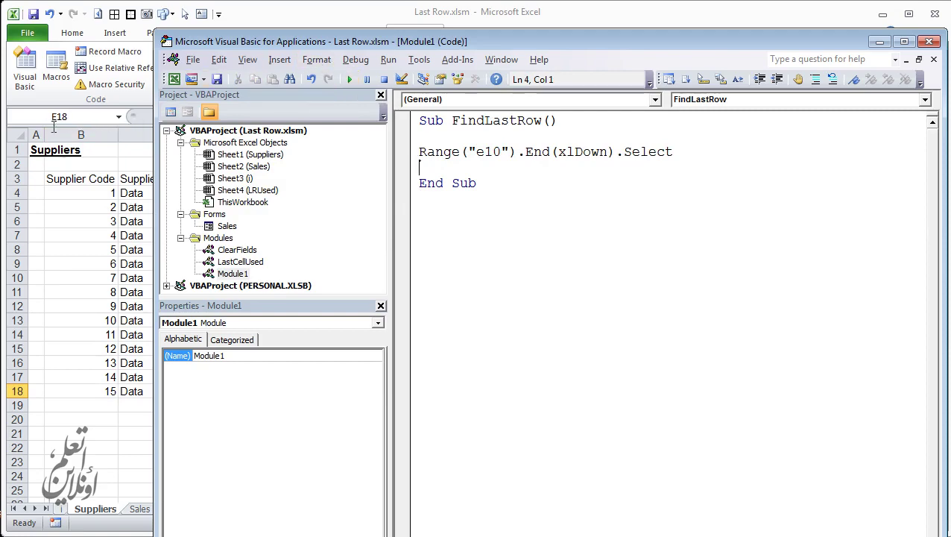
{"action": "left_click", "coordinate": [283, 25]}
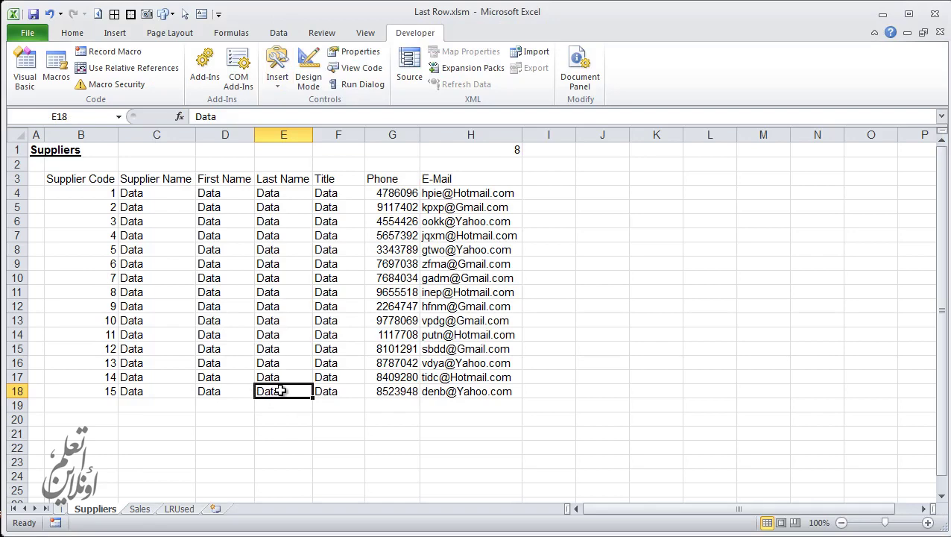
{"action": "left_click", "coordinate": [508, 534]}
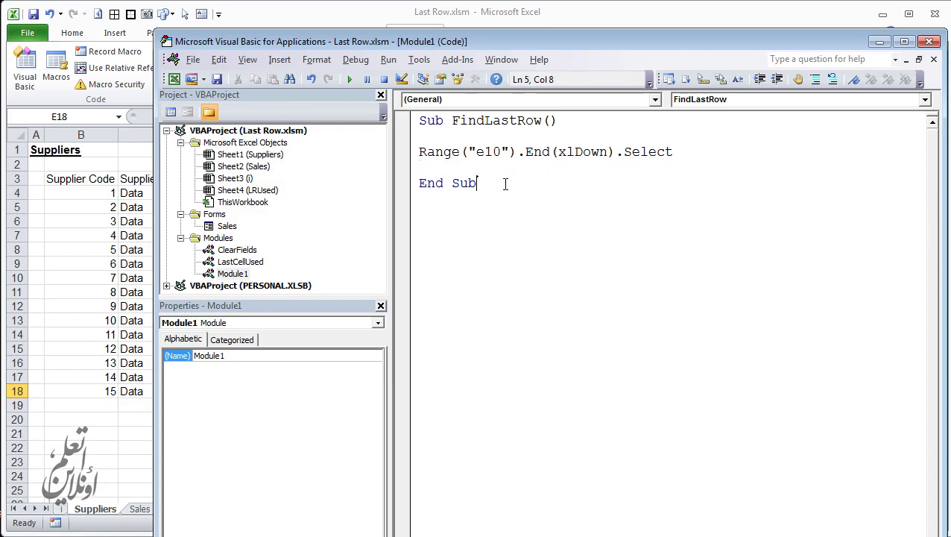
Step: Copy the FindLastRow procedure and paste a duplicate below it
{"action": "left_click_drag", "start_coordinate": [503, 185], "coordinate": [419, 120]}
{"action": "right_click", "coordinate": [453, 152]}
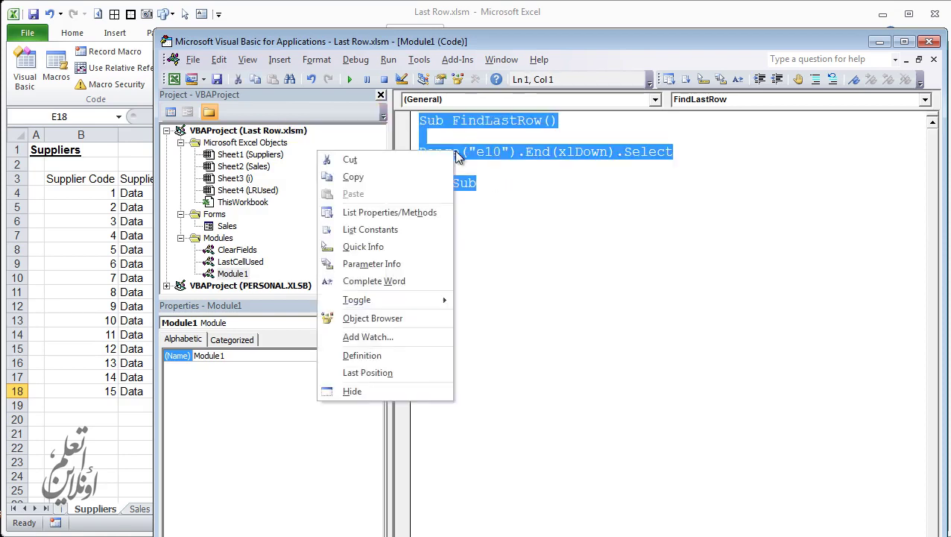
{"action": "left_click", "coordinate": [418, 182]}
{"action": "left_click", "coordinate": [451, 227]}
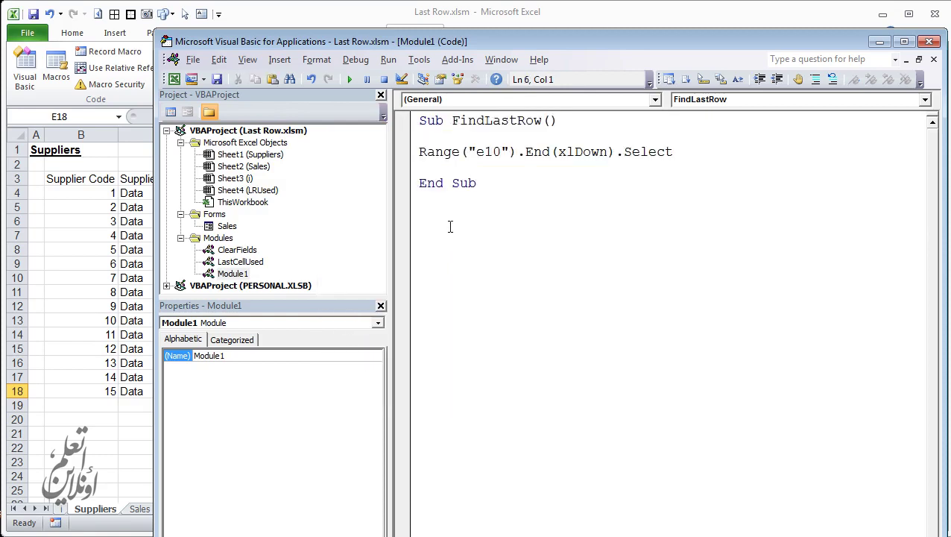
{"action": "key", "text": "ctrl+v"}
Step: Rename the duplicate to FindLastColumn and change xlDown to xlToRight
{"action": "left_click_drag", "start_coordinate": [517, 198], "coordinate": [544, 202]}
{"action": "type", "text": "Column"}
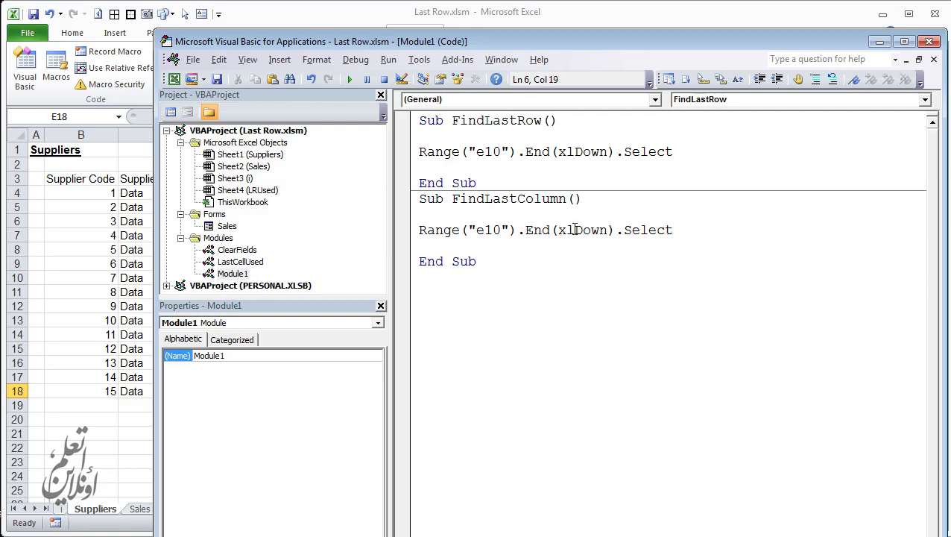
{"action": "left_click_drag", "start_coordinate": [574, 230], "coordinate": [604, 235]}
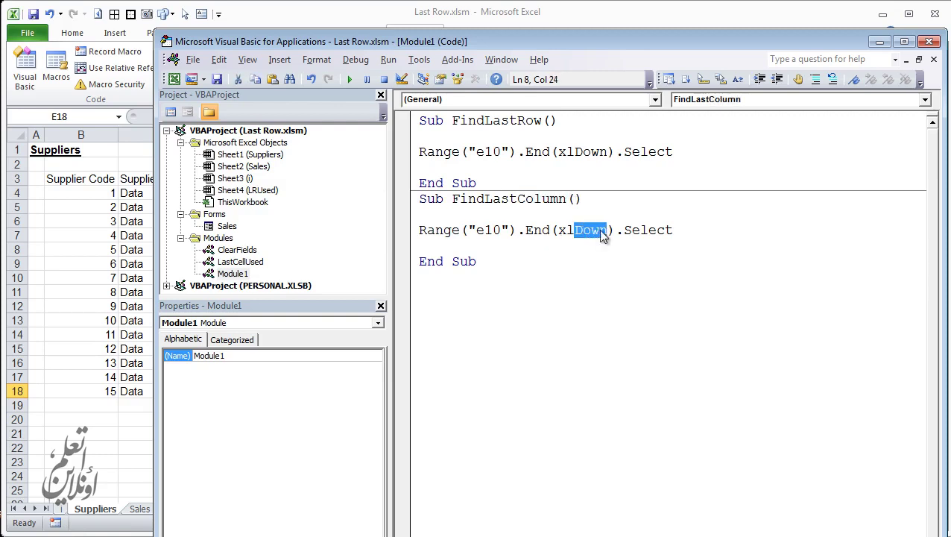
{"action": "type", "text": "toright"}
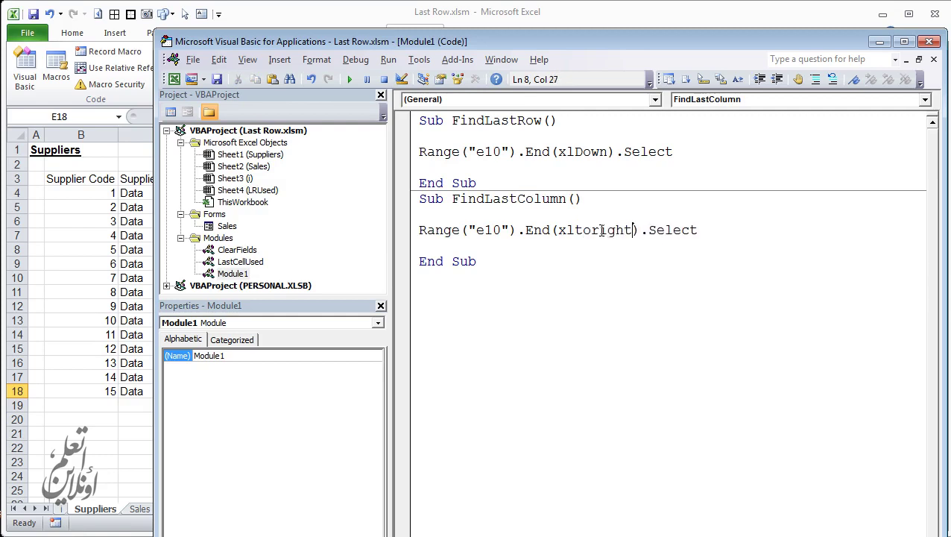
{"action": "left_click", "coordinate": [538, 259]}
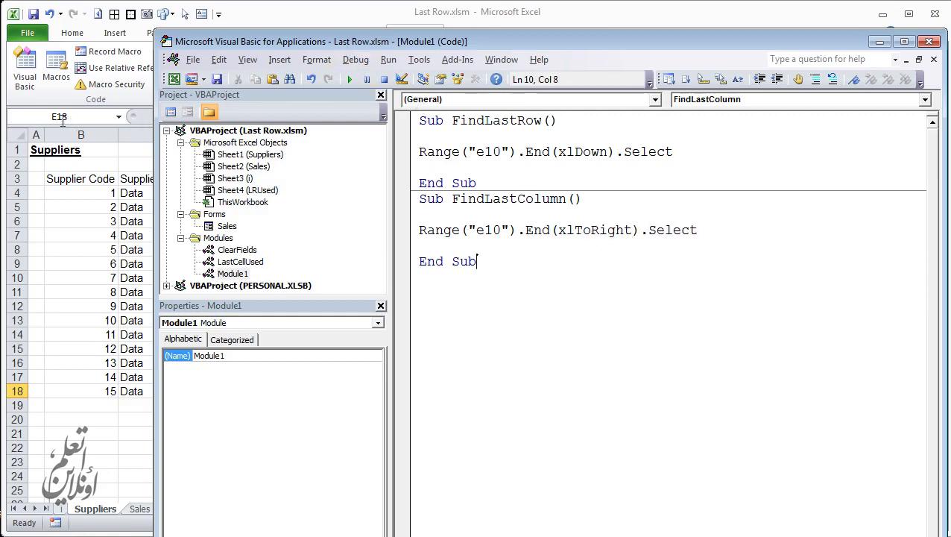
{"action": "left_click_drag", "start_coordinate": [283, 45], "coordinate": [437, 459]}
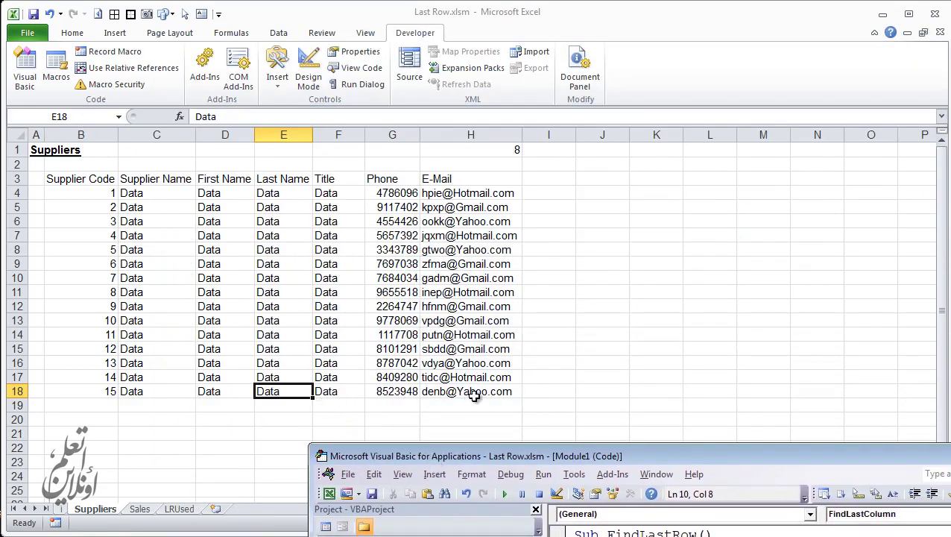
Step: Run FindLastColumn, confirm H10 is selected on the sheet, and return to the code
{"action": "left_click_drag", "start_coordinate": [486, 455], "coordinate": [374, 63]}
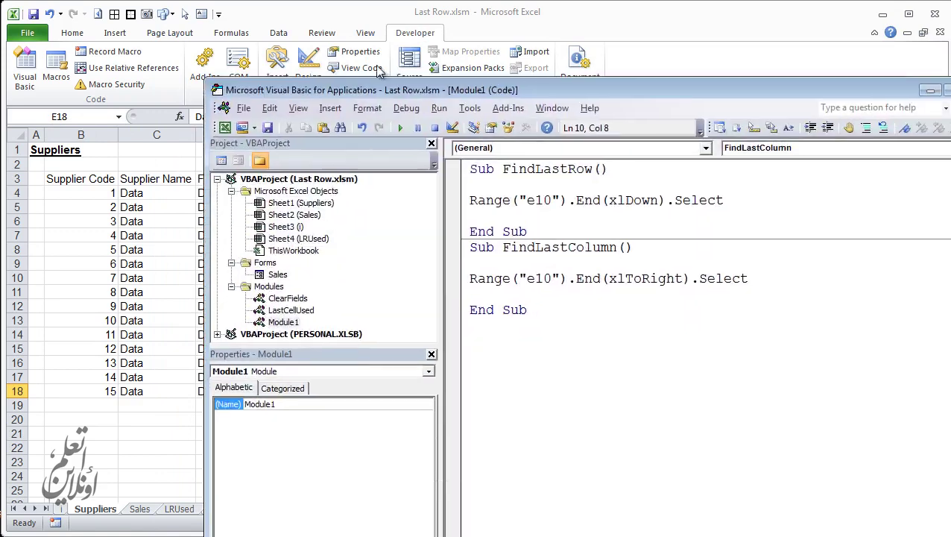
{"action": "left_click", "coordinate": [395, 102]}
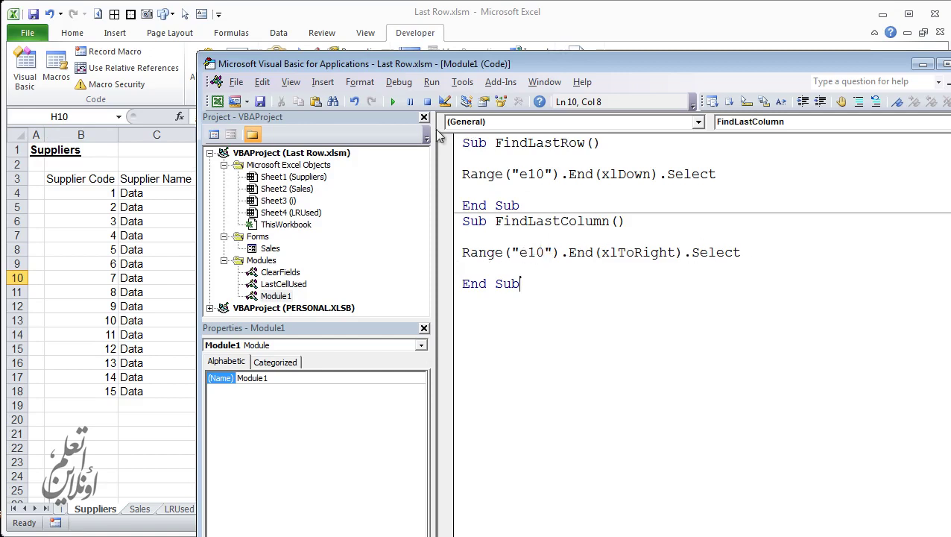
{"action": "left_click", "coordinate": [233, 17]}
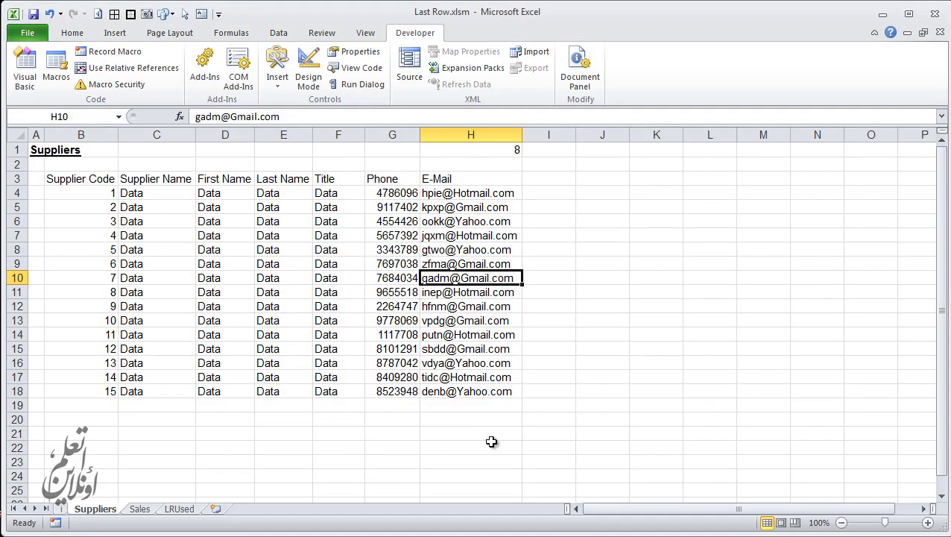
{"action": "key", "text": "alt+F11"}
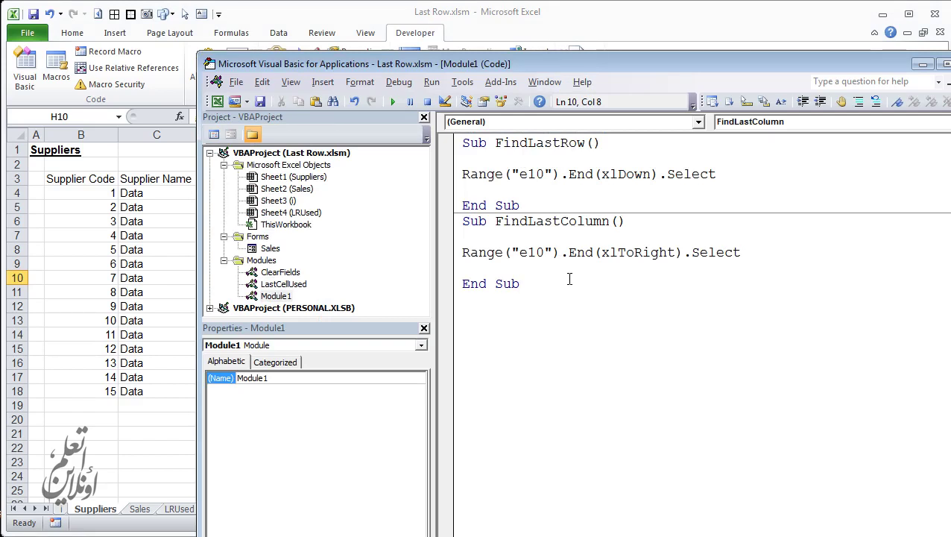
Step: Replace .Select with .Column in FindLastColumn
{"action": "left_click", "coordinate": [693, 252]}
{"action": "left_click_drag", "start_coordinate": [701, 252], "coordinate": [742, 256]}
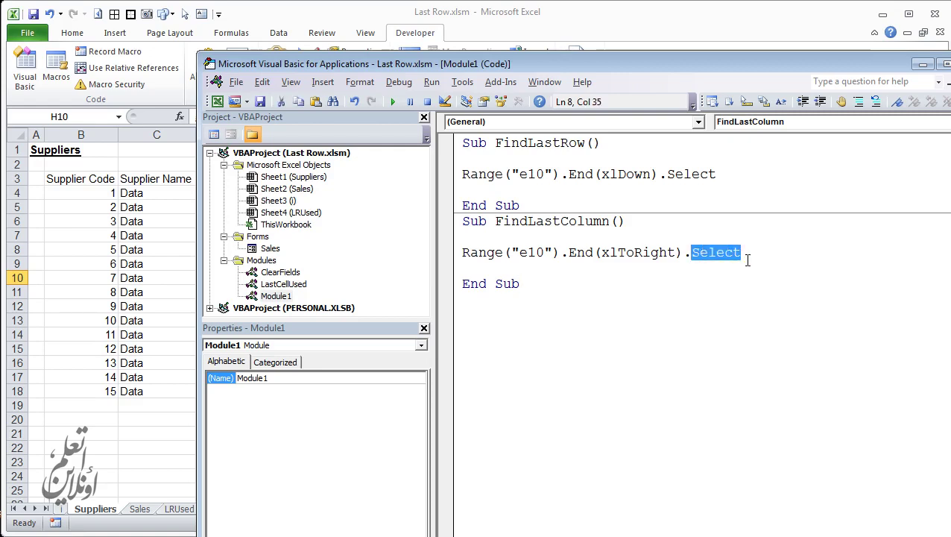
{"action": "type", "text": "col"}
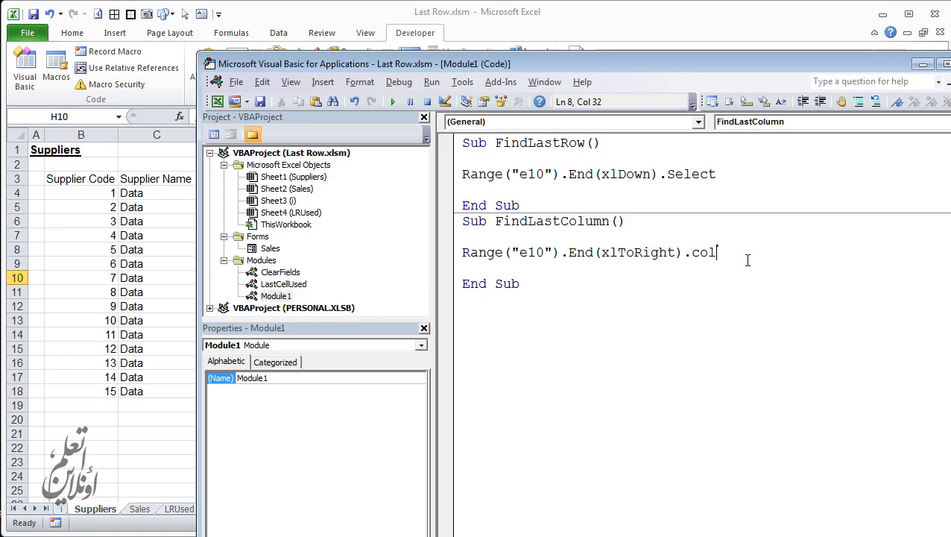
{"action": "type", "text": "umn"}
{"action": "left_click", "coordinate": [655, 270]}
Step: Replace .Select with .Row in FindLastRow
{"action": "left_click", "coordinate": [682, 179]}
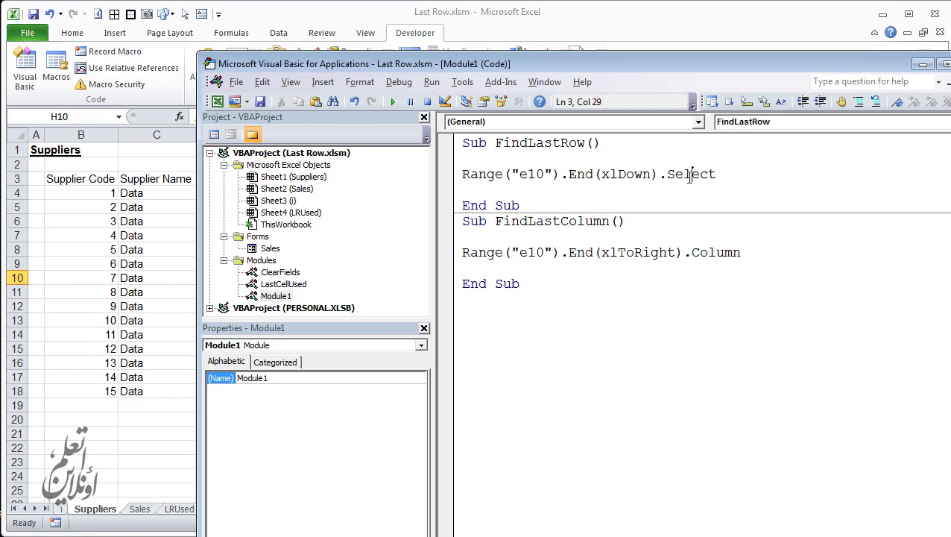
{"action": "double_click", "coordinate": [689, 179]}
{"action": "type", "text": "row"}
{"action": "key", "text": "Tab"}
{"action": "key", "text": "Down"}
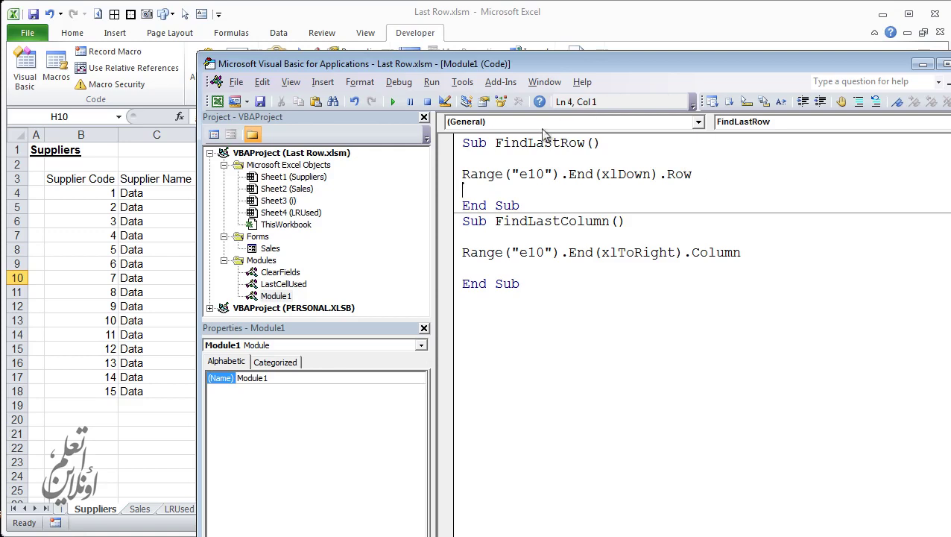
{"action": "left_click", "coordinate": [513, 174]}
Step: Run FindLastRow and dismiss the 'Invalid use of property' compile error
{"action": "left_click", "coordinate": [392, 101]}
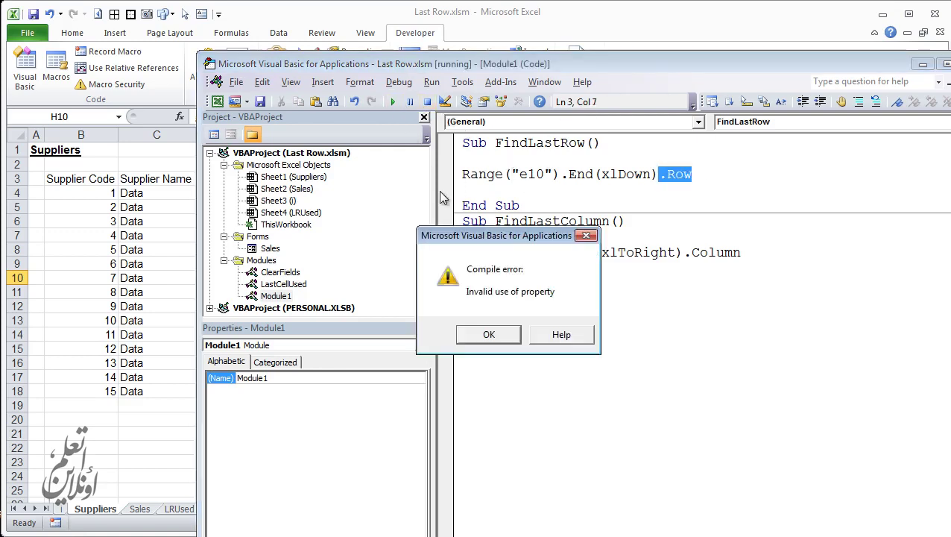
{"action": "left_click", "coordinate": [504, 335]}
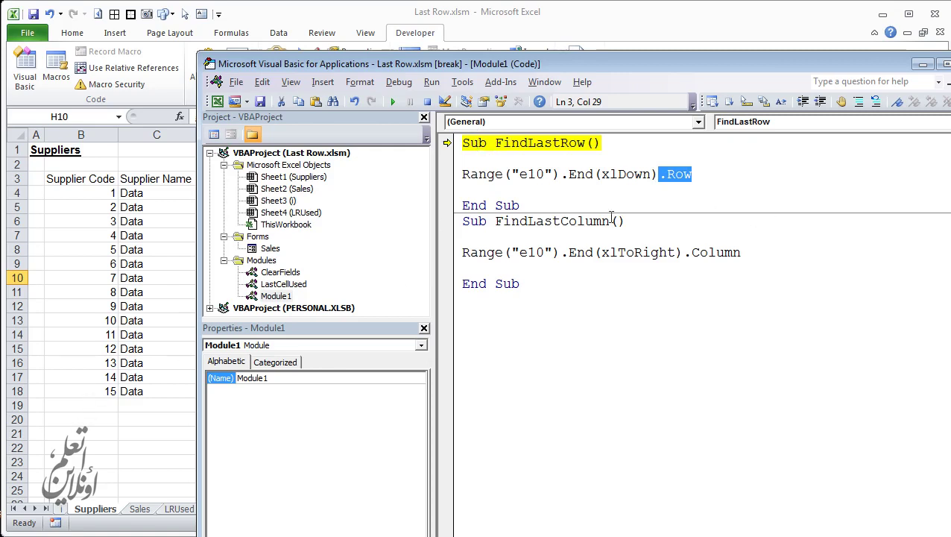
Step: Change line 3 to LR = Range("e10").End(xlDown).Row and begin a msgbox line below
{"action": "double_click", "coordinate": [721, 173]}
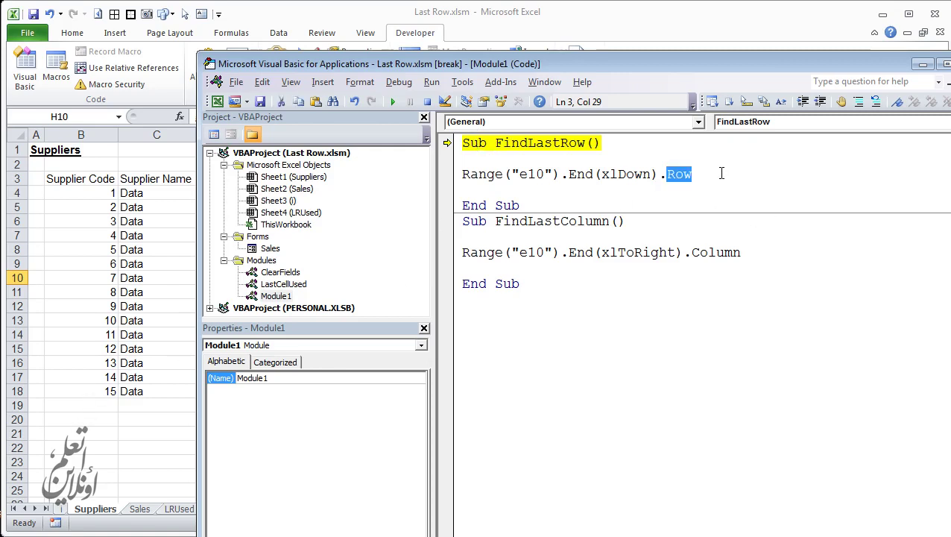
{"action": "left_click", "coordinate": [463, 174]}
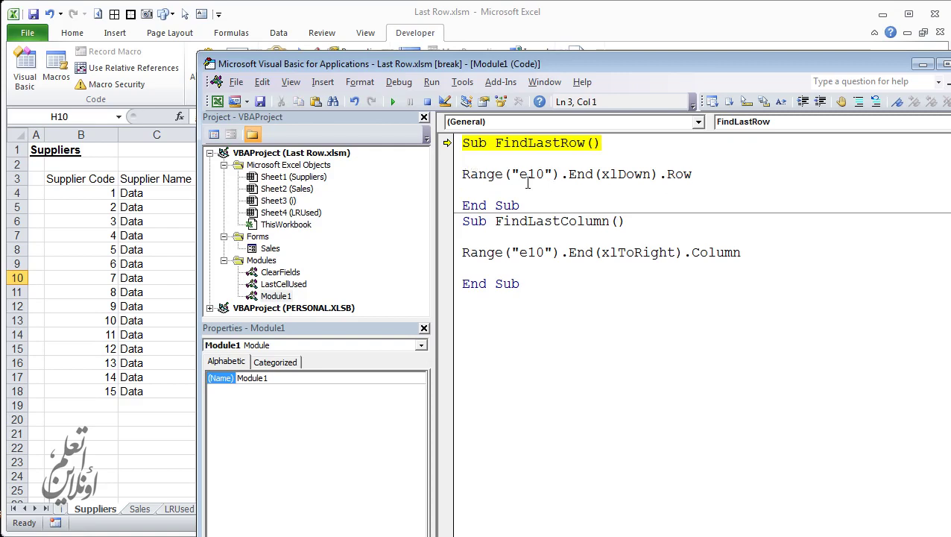
{"action": "type", "text": "lr"}
{"action": "key", "text": "Delete"}
{"action": "key", "text": "Delete"}
{"action": "key", "text": "Delete"}
{"action": "type", "text": "="}
{"action": "type", "text": "range"}
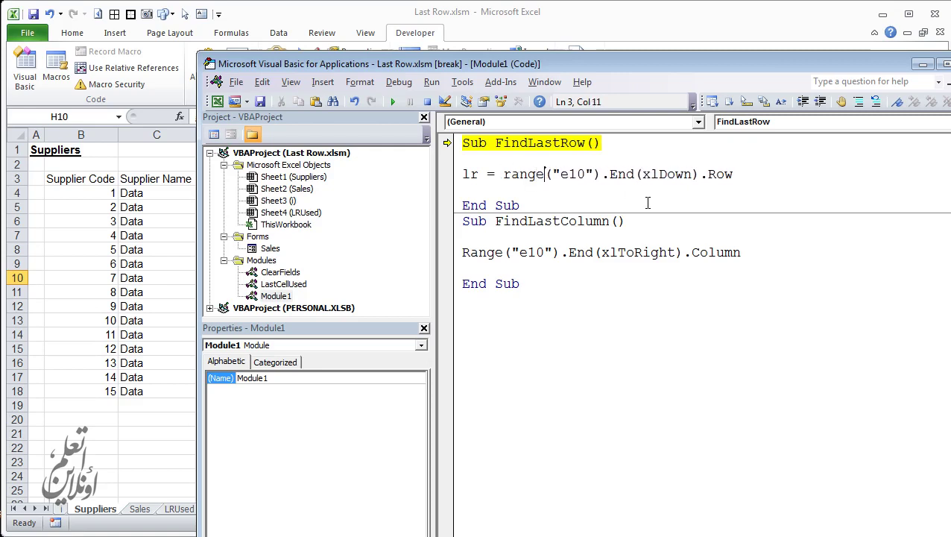
{"action": "key", "text": "Up"}
{"action": "left_click_drag", "start_coordinate": [503, 173], "coordinate": [738, 174]}
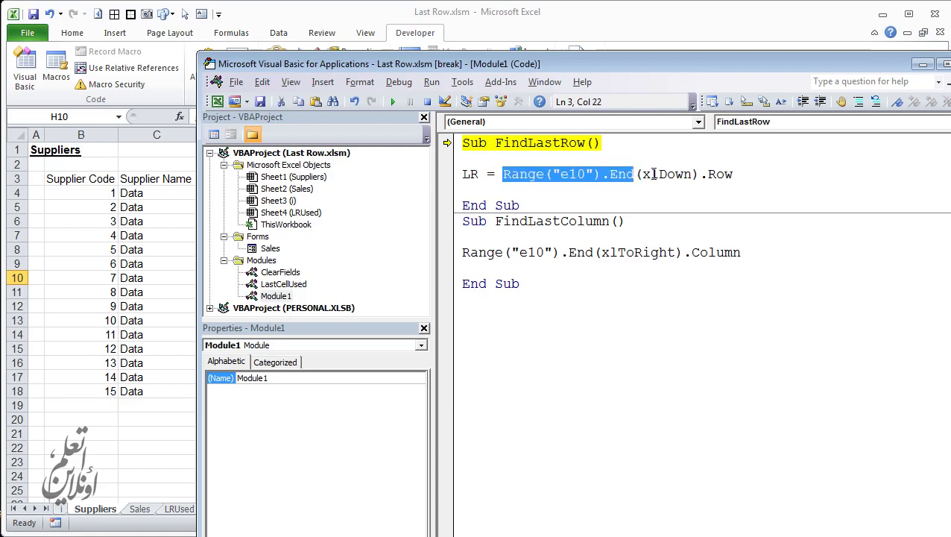
{"action": "left_click", "coordinate": [494, 188]}
{"action": "type", "text": "msg"}
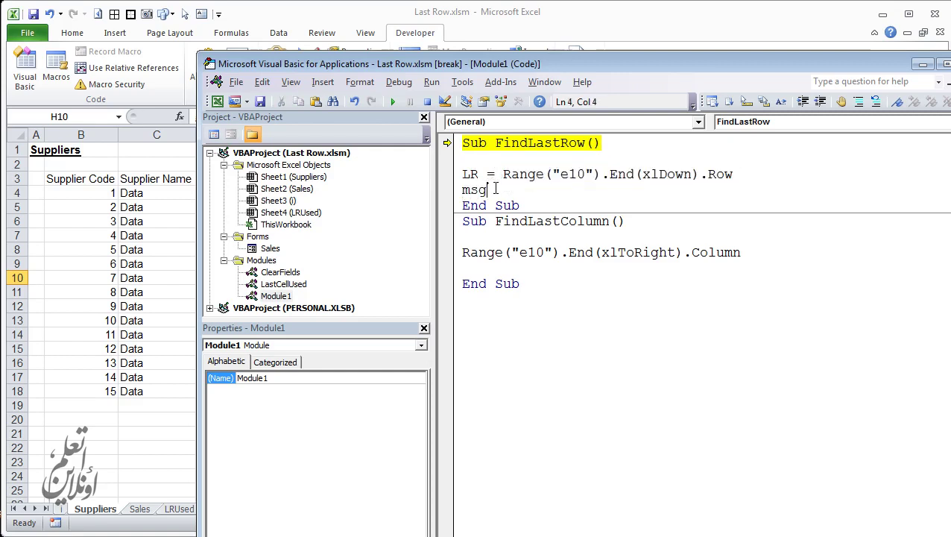
{"action": "type", "text": "box"}
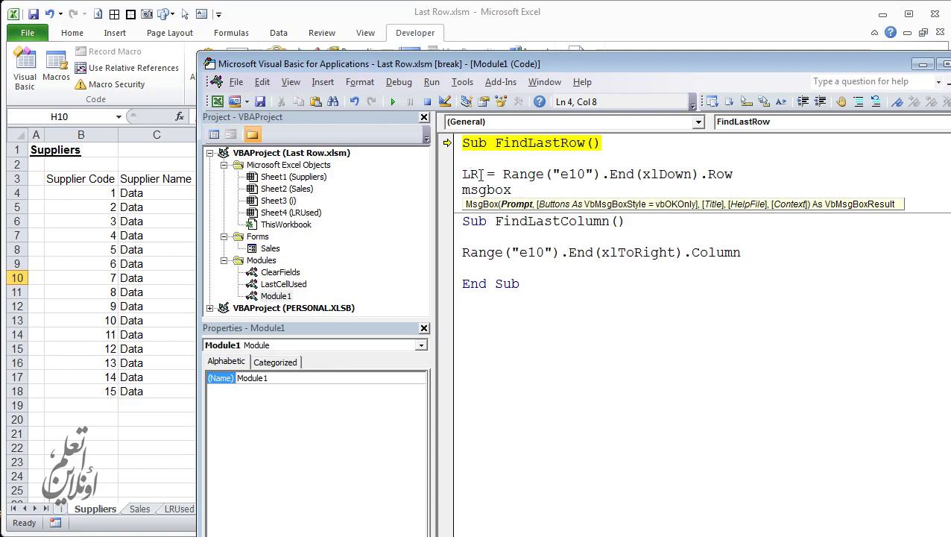
Step: Finish the line as MsgBox LR, reset, and run FindLastRow to see it report 18
{"action": "type", "text": "lr"}
{"action": "left_click", "coordinate": [427, 102]}
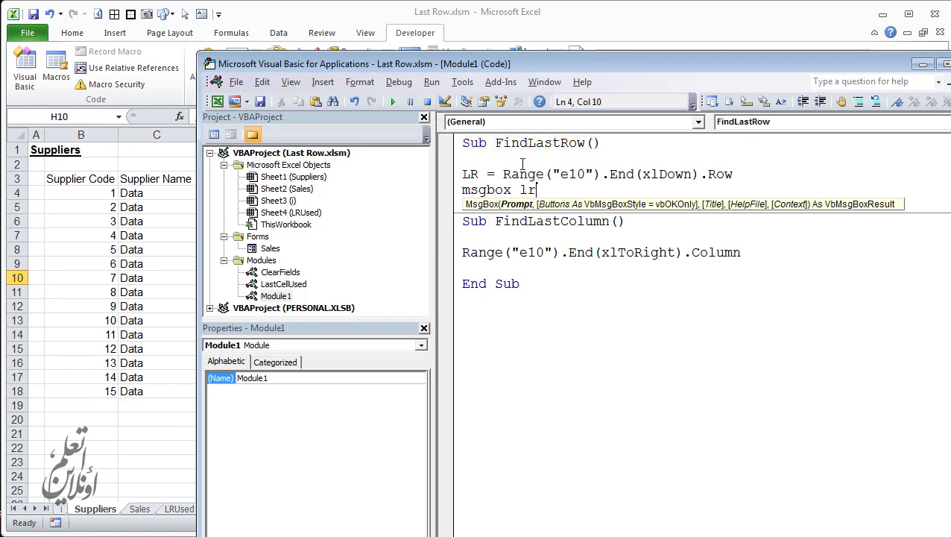
{"action": "key", "text": "F5"}
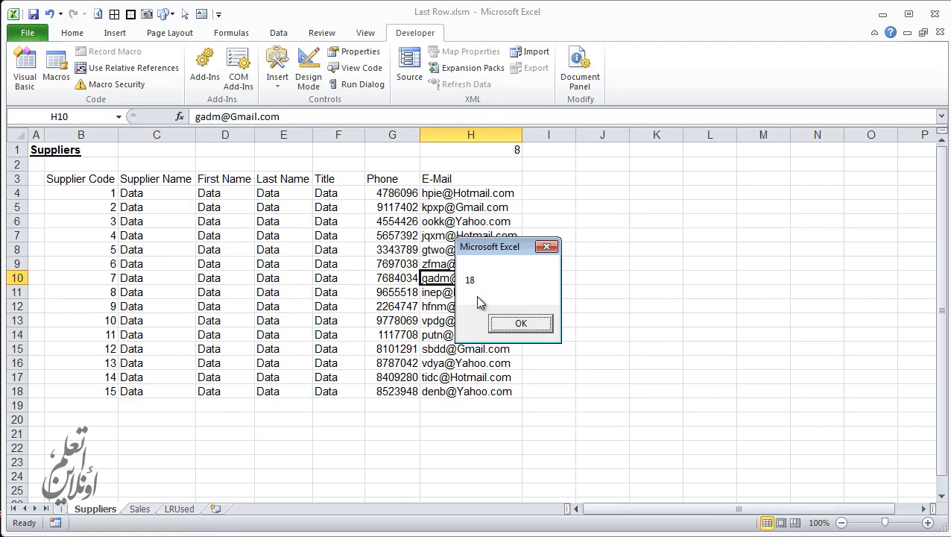
{"action": "left_click", "coordinate": [521, 322]}
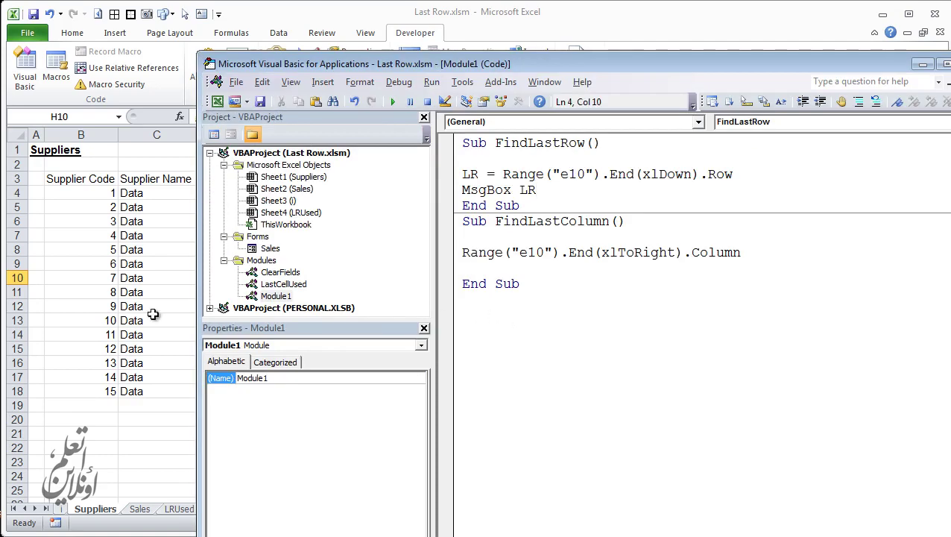
Step: Select and copy the supplier table B4:H18 on the Suppliers sheet
{"action": "left_click", "coordinate": [113, 304]}
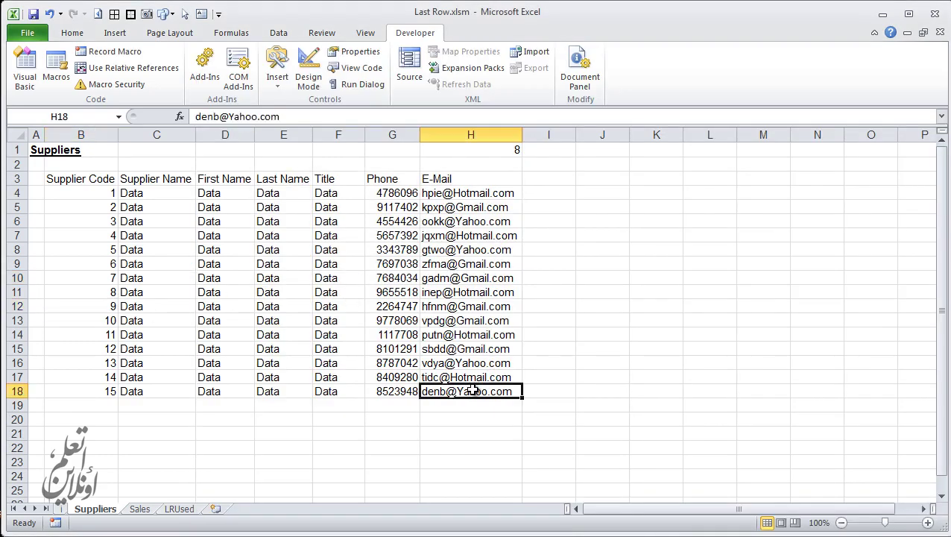
{"action": "left_click_drag", "start_coordinate": [469, 391], "coordinate": [85, 192]}
{"action": "left_click", "coordinate": [86, 194]}
{"action": "key", "text": "ctrl+c"}
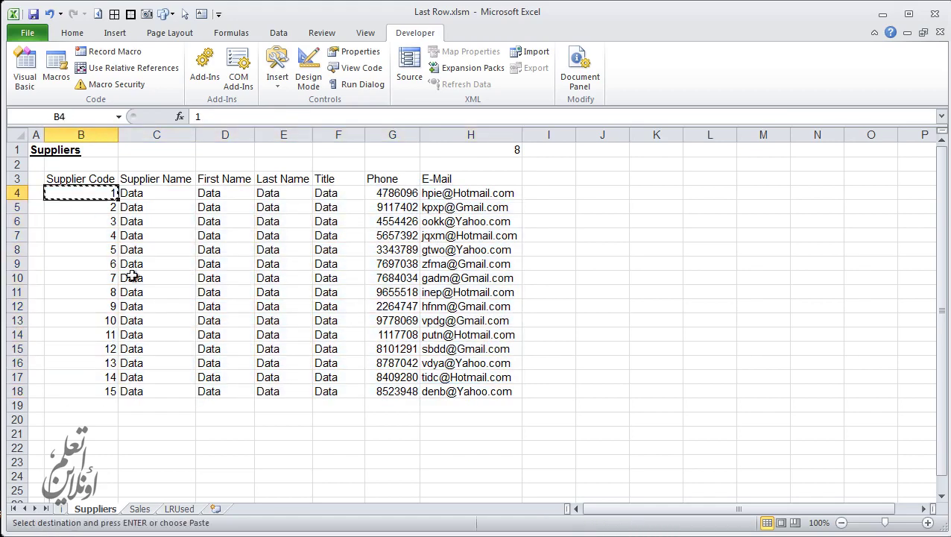
{"action": "left_click", "coordinate": [472, 395], "text": "shift"}
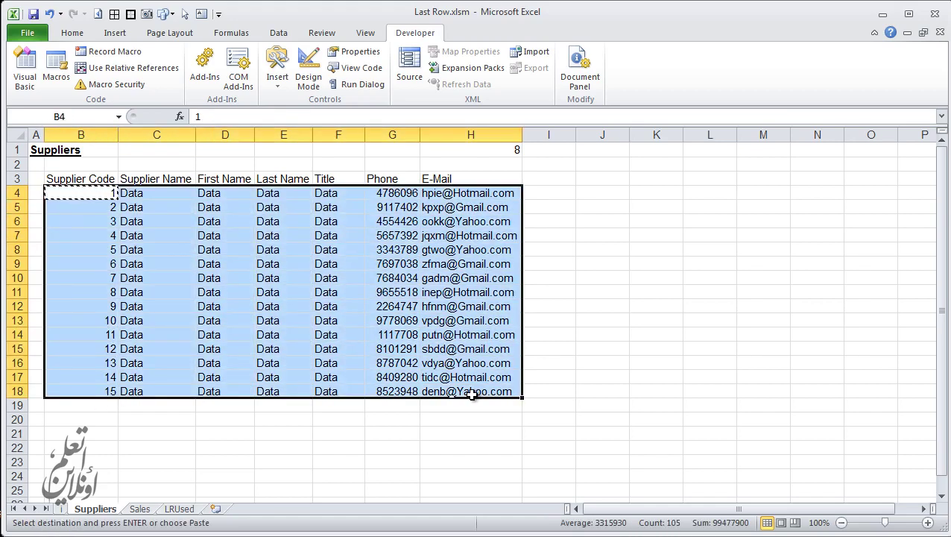
{"action": "key", "text": "ctrl+c"}
{"action": "double_click", "coordinate": [92, 405]}
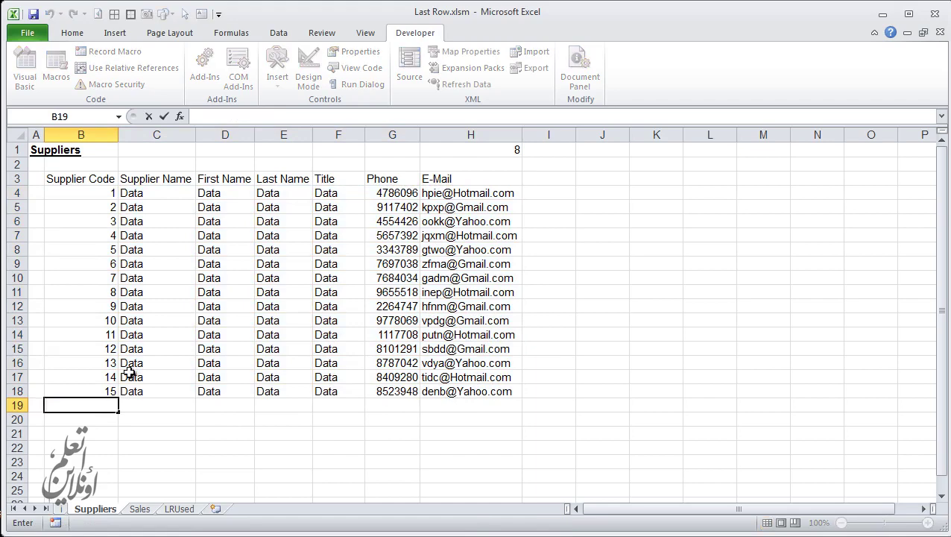
{"action": "key", "text": "Escape"}
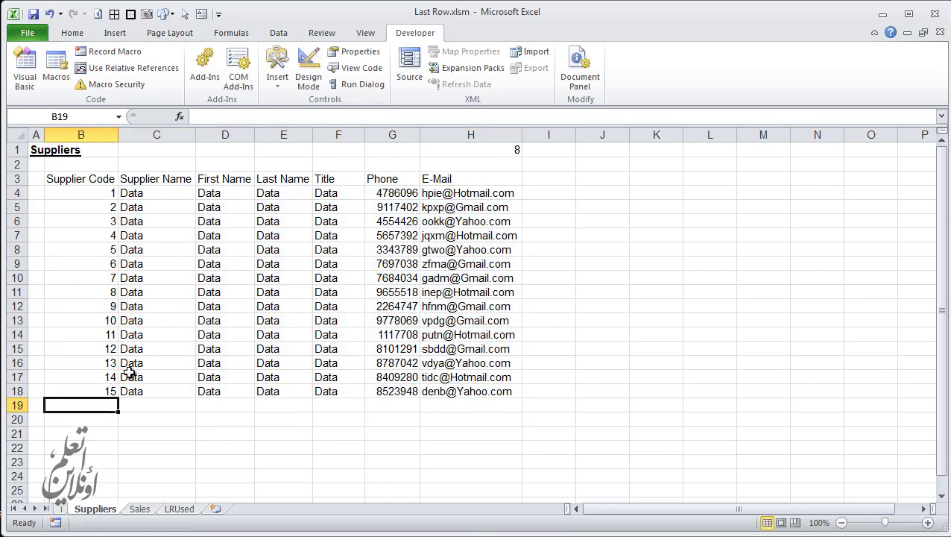
Step: Paste the supplier table into rows 19–33, return to A1, and reopen the Module1 code
{"action": "left_click", "coordinate": [86, 190]}
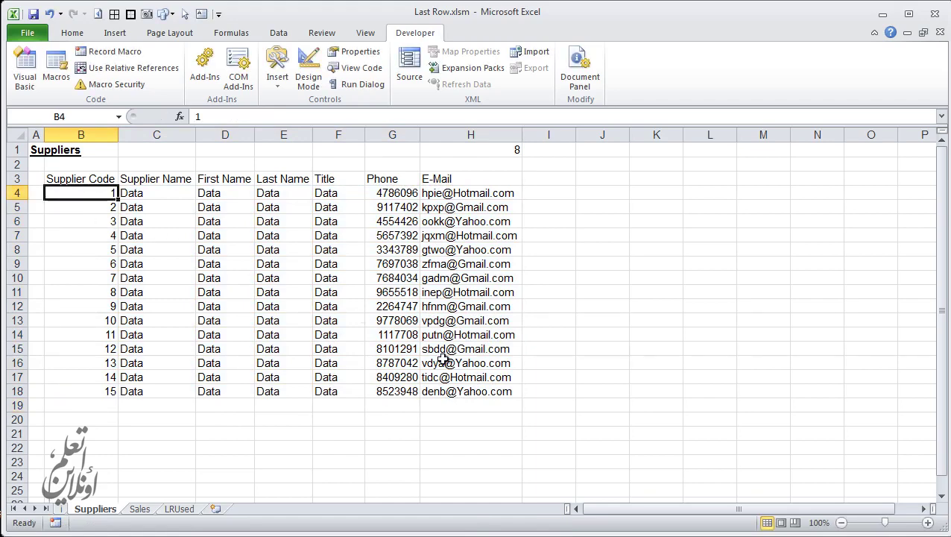
{"action": "key", "text": "ctrl+shift+End"}
{"action": "key", "text": "ctrl+c"}
{"action": "key", "text": "ctrl+Down"}
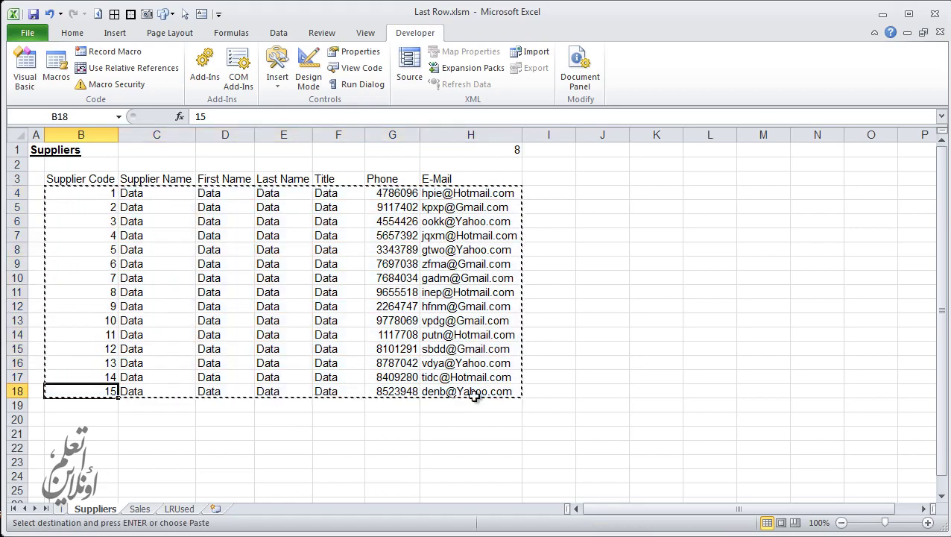
{"action": "key", "text": "Down"}
{"action": "key", "text": "ctrl+v"}
{"action": "key", "text": "Escape"}
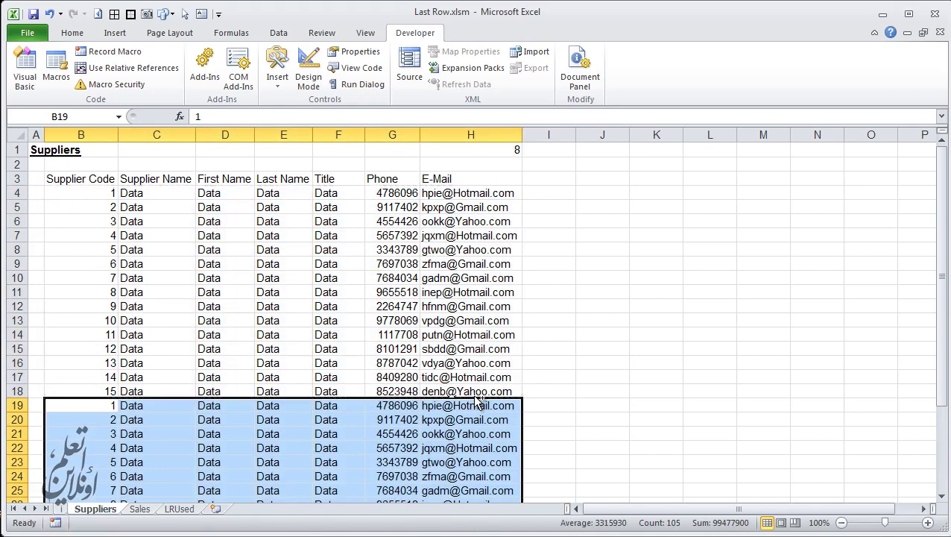
{"action": "key", "text": "ctrl+Down"}
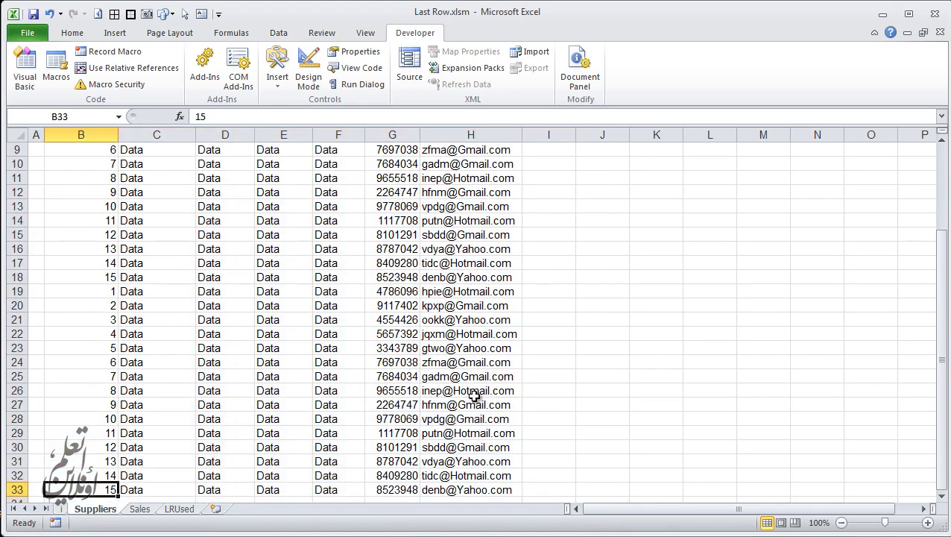
{"action": "key", "text": "ctrl+Home"}
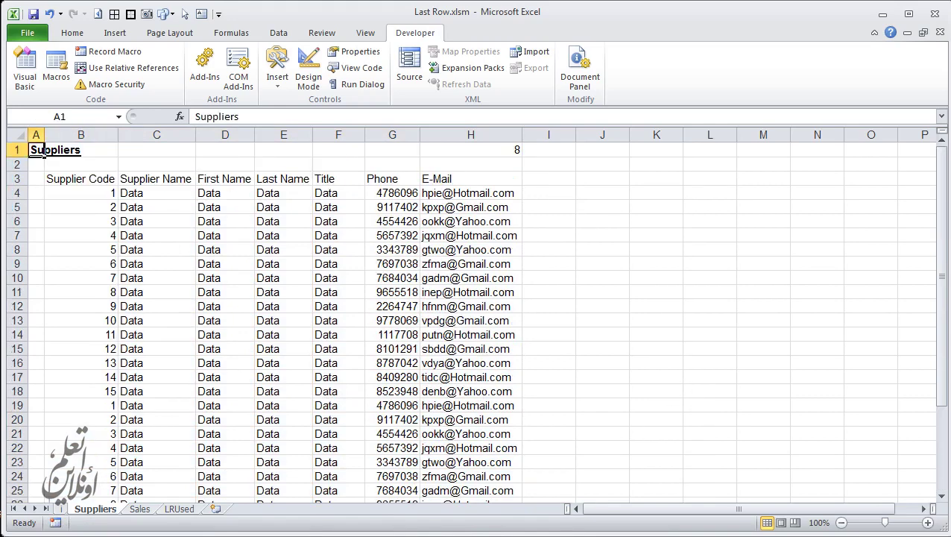
{"action": "key", "text": "alt+F11"}
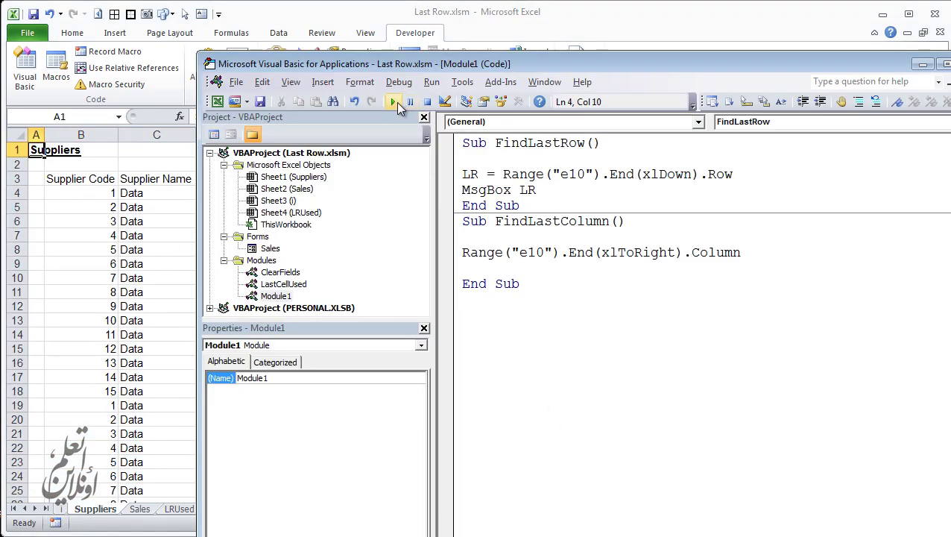
{"action": "left_click", "coordinate": [393, 101]}
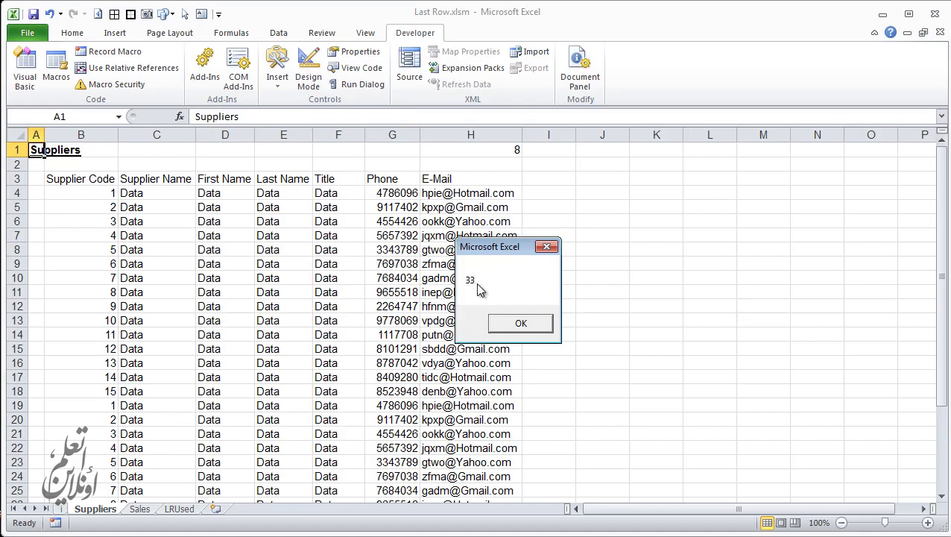
{"action": "left_click", "coordinate": [513, 326]}
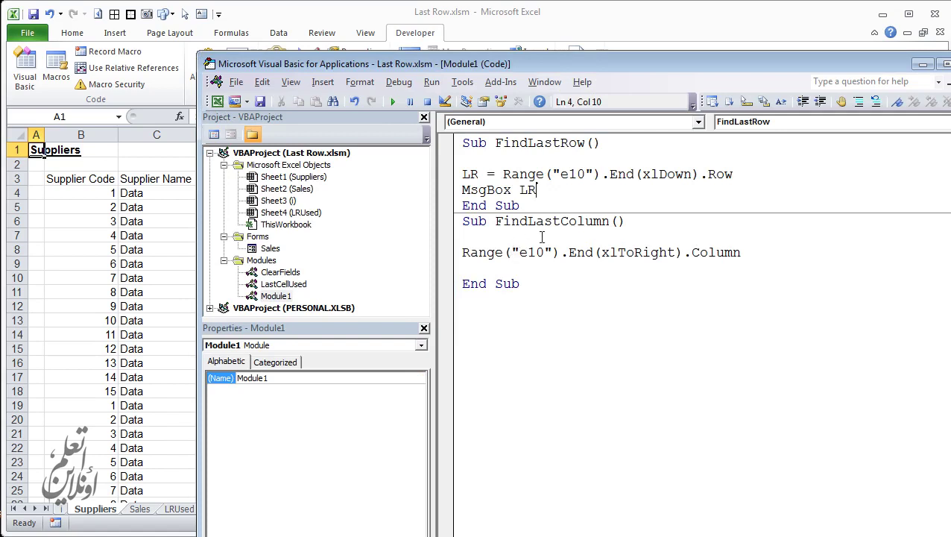
Step: Add 'lc =' before the Range line and a 'msggbox lc' line, then run FindLastColumn, which hits a compile error
{"action": "left_click", "coordinate": [467, 253]}
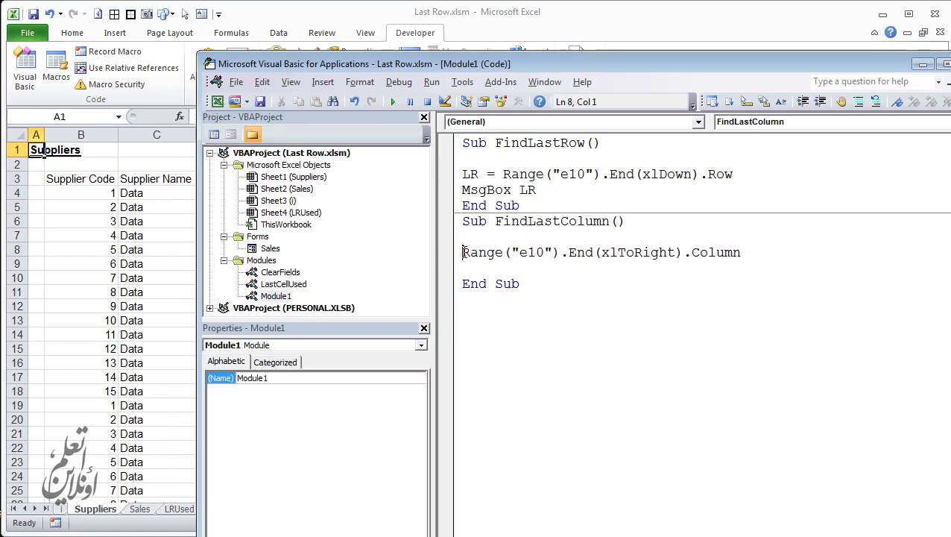
{"action": "type", "text": "lc "}
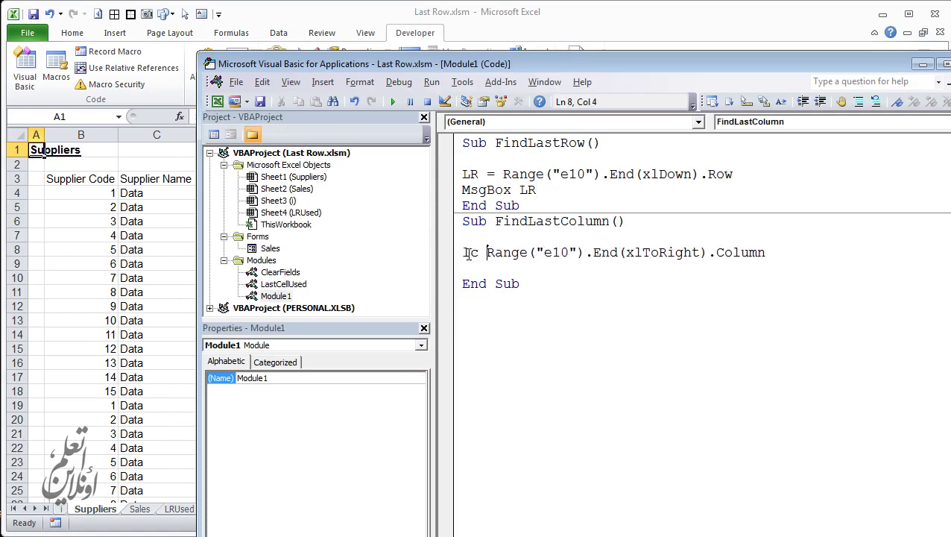
{"action": "type", "text": "= "}
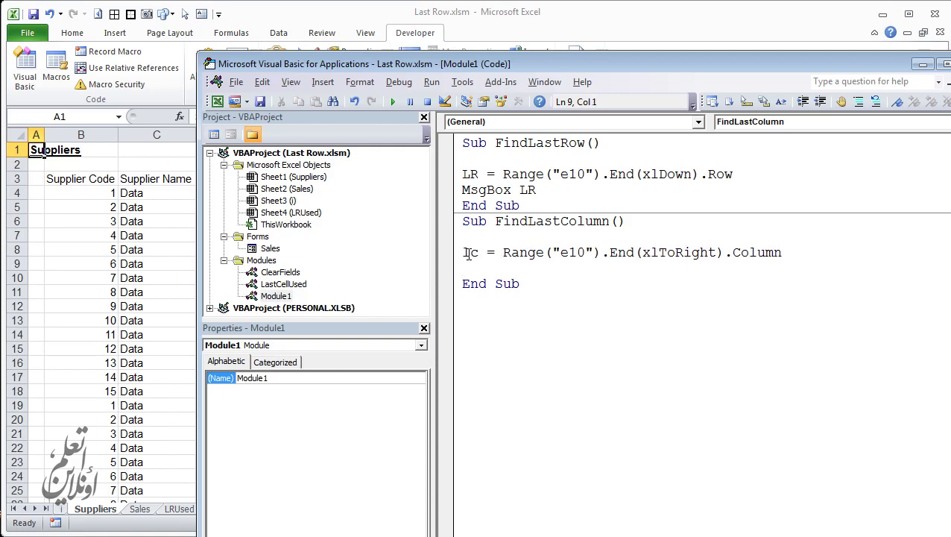
{"action": "type", "text": "msggbox"}
{"action": "type", "text": "lc"}
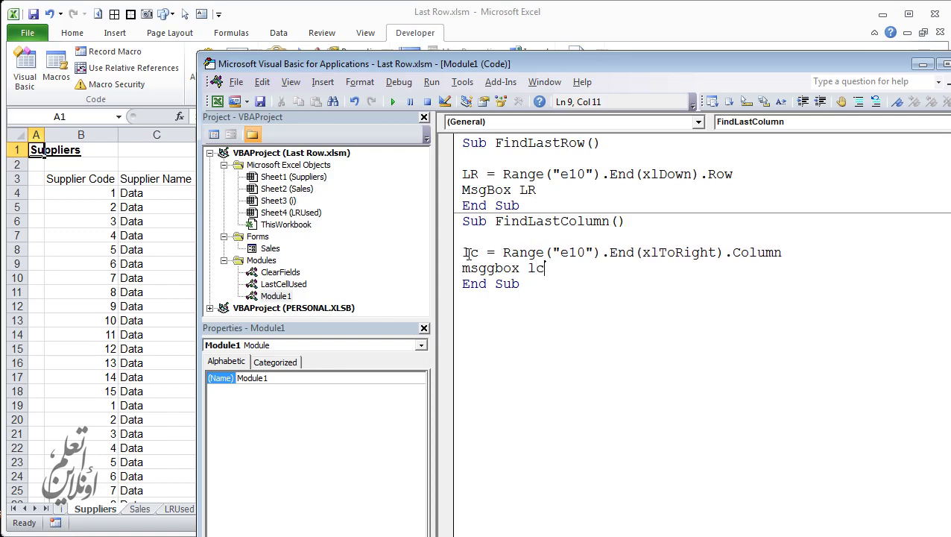
{"action": "left_click", "coordinate": [392, 101]}
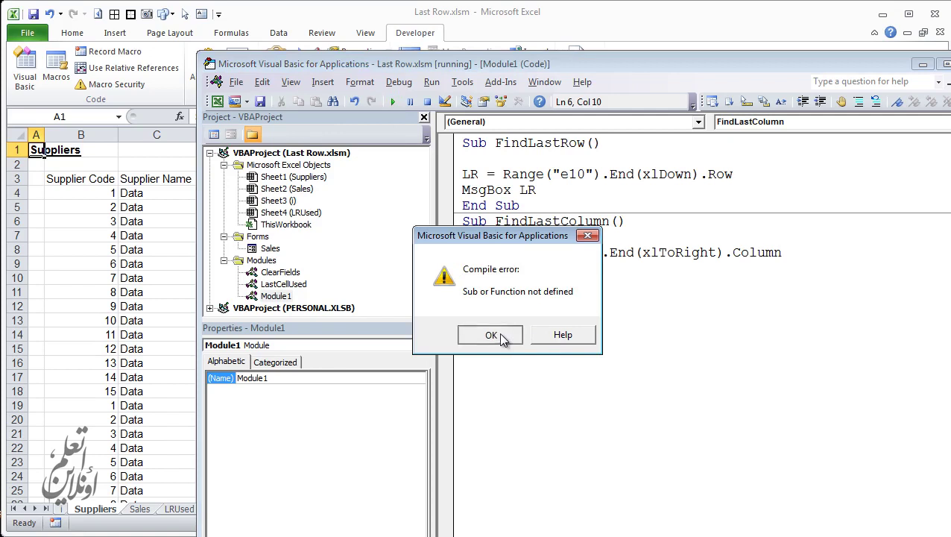
{"action": "left_click", "coordinate": [501, 335]}
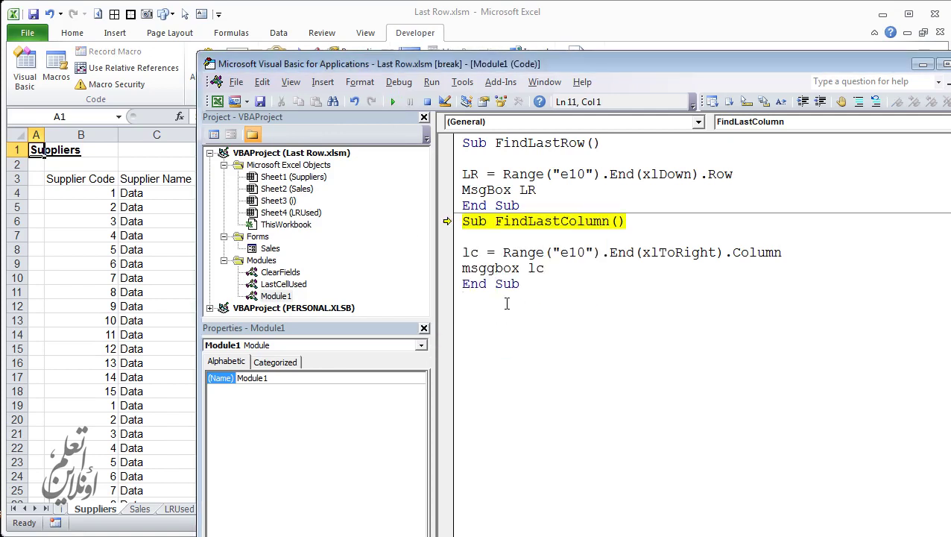
Step: Correct msggbox to msgbox, reset and rerun FindLastColumn so it reports column 8
{"action": "left_click", "coordinate": [554, 269]}
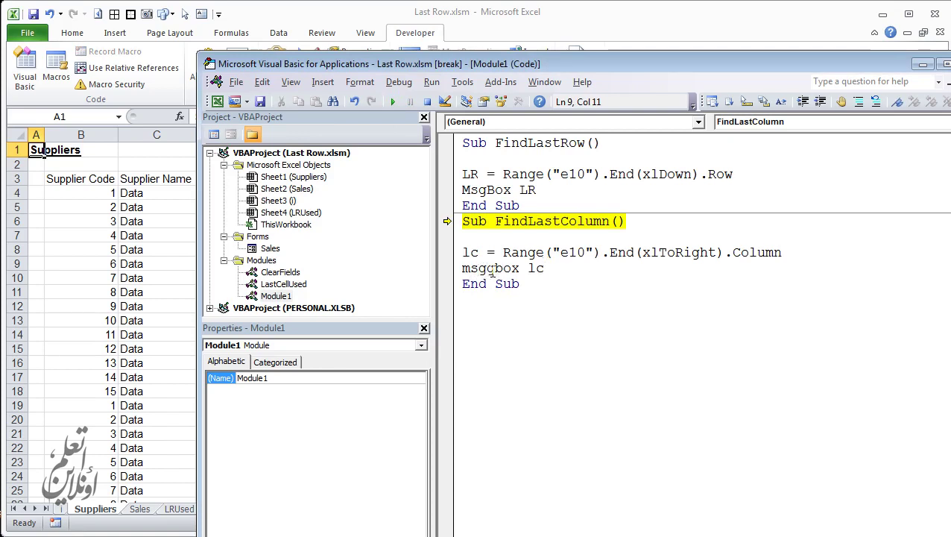
{"action": "left_click_drag", "start_coordinate": [491, 270], "coordinate": [495, 269]}
{"action": "key", "text": "Delete"}
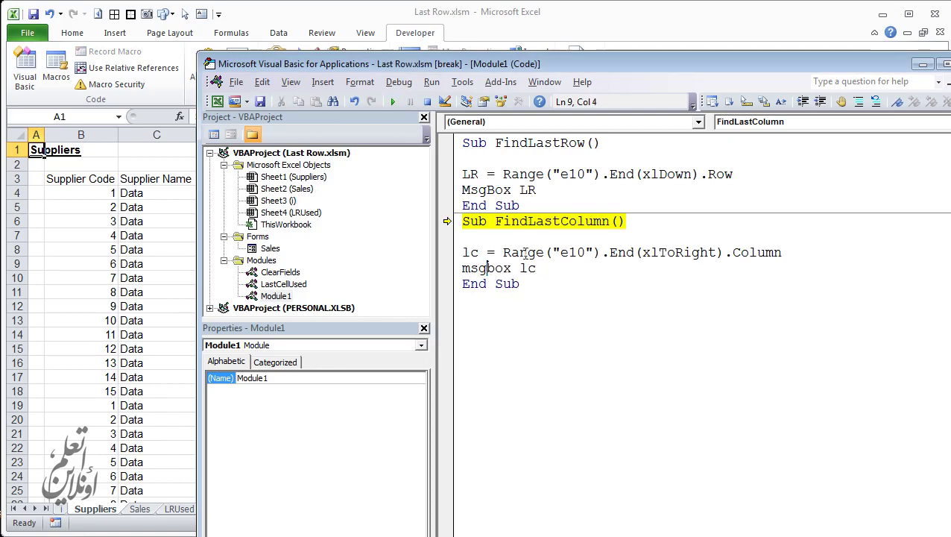
{"action": "left_click", "coordinate": [423, 104]}
{"action": "left_click", "coordinate": [393, 104]}
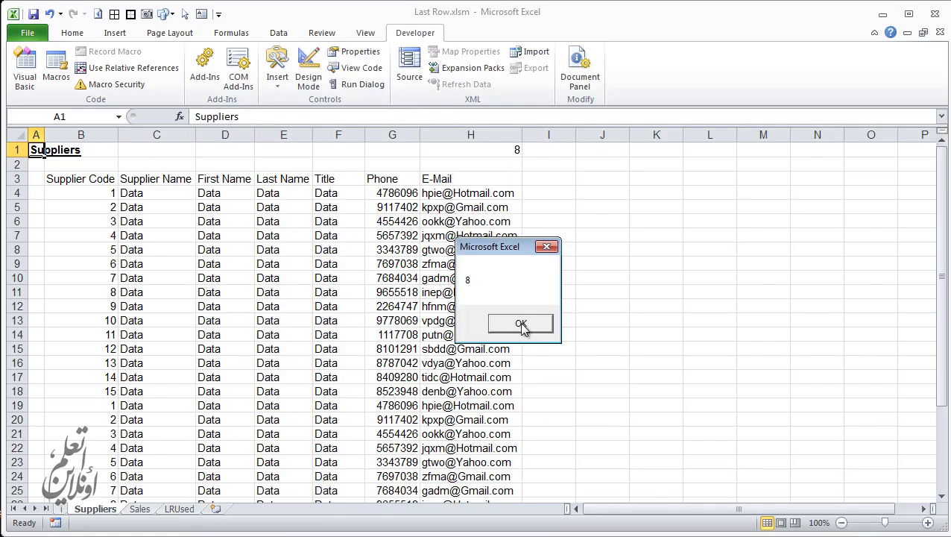
{"action": "left_click", "coordinate": [521, 322]}
{"action": "left_click", "coordinate": [162, 246]}
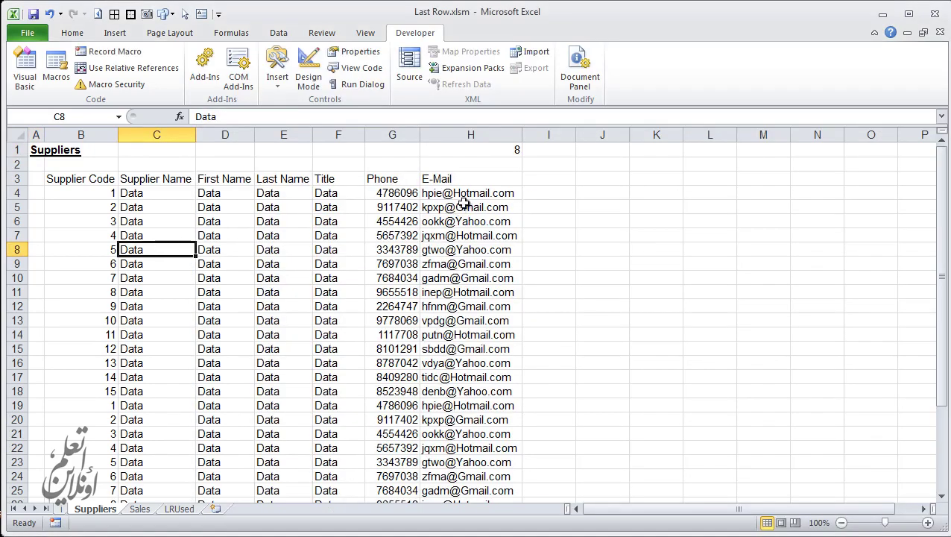
Step: Copy the E-Mail entries in H3:H33 into column I starting at I3
{"action": "left_click_drag", "start_coordinate": [466, 178], "coordinate": [472, 418]}
{"action": "key", "text": "ctrl+shift+Down"}
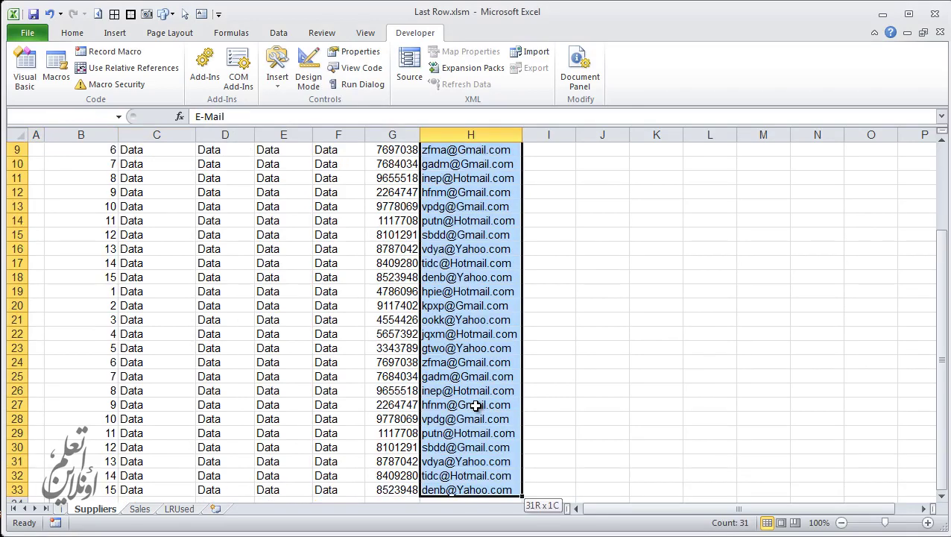
{"action": "key", "text": "ctrl+c"}
{"action": "key", "text": "Right"}
{"action": "key", "text": "ctrl+v"}
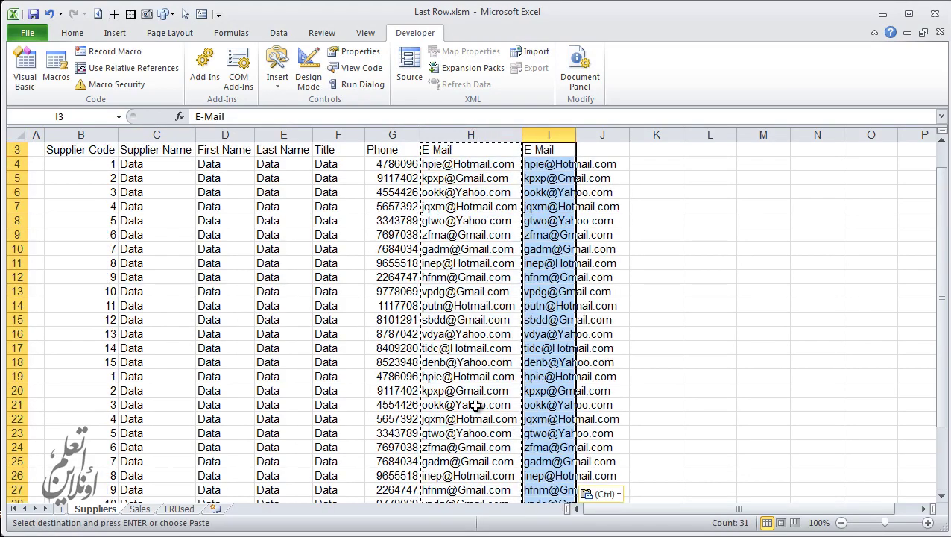
{"action": "scroll", "coordinate": [492, 373], "scroll_direction": "up", "scroll_amount": 1}
{"action": "key", "text": "Escape"}
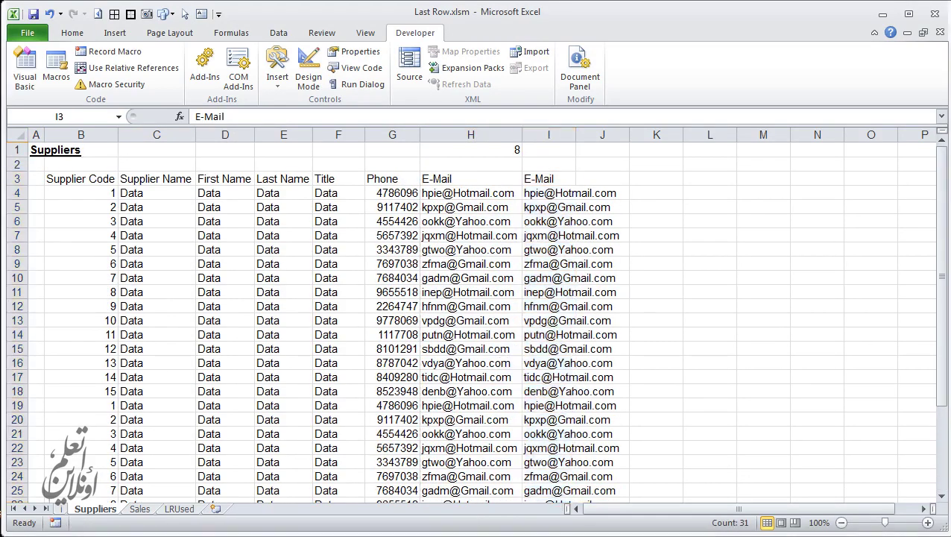
Step: Rerun FindLastColumn on the wider data so it now reports column 9
{"action": "key", "text": "alt+F11"}
{"action": "left_click", "coordinate": [515, 256]}
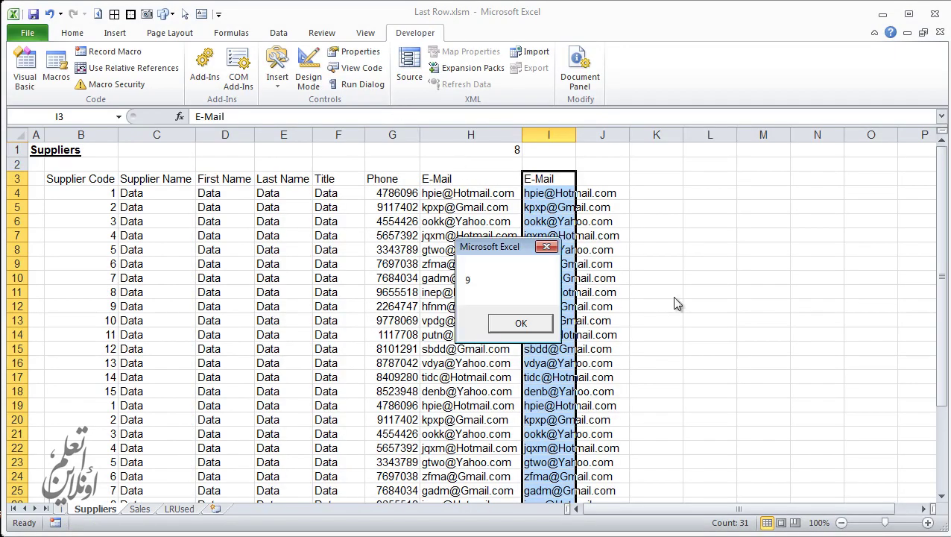
{"action": "left_click", "coordinate": [393, 101]}
{"action": "left_click", "coordinate": [519, 323]}
{"action": "left_click", "coordinate": [136, 234]}
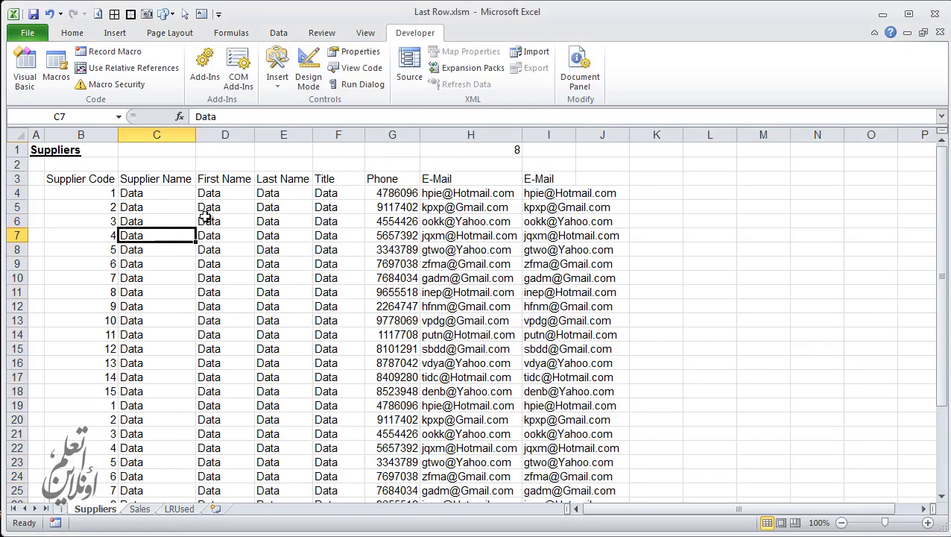
Step: Enter =COLUMN() in I1 to confirm 9, then go to the Sales sheet
{"action": "left_click", "coordinate": [555, 155]}
{"action": "type", "text": "=c"}
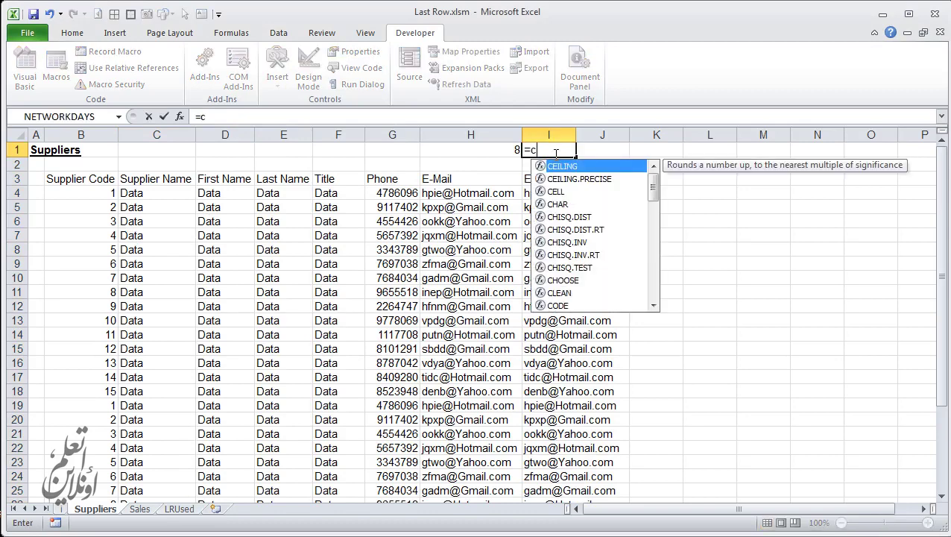
{"action": "type", "text": "olumn"}
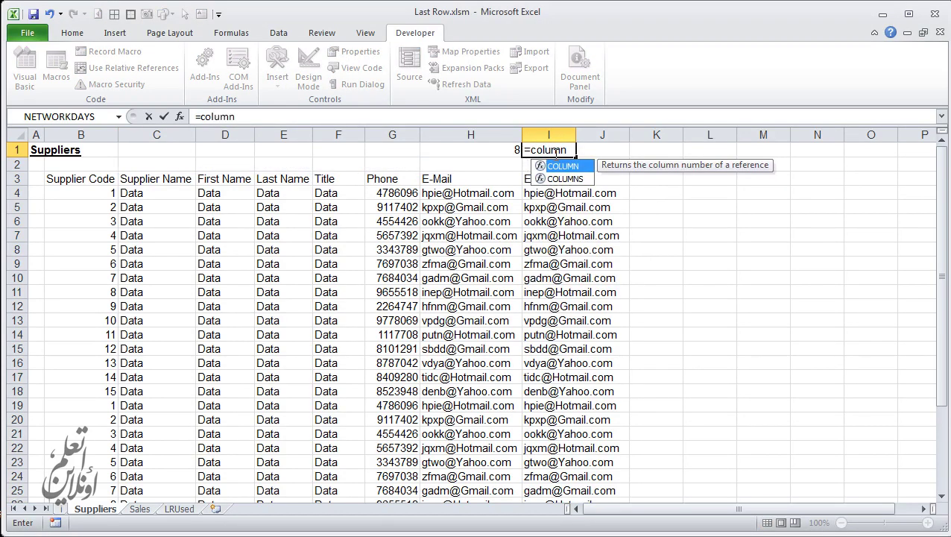
{"action": "key", "text": "Tab"}
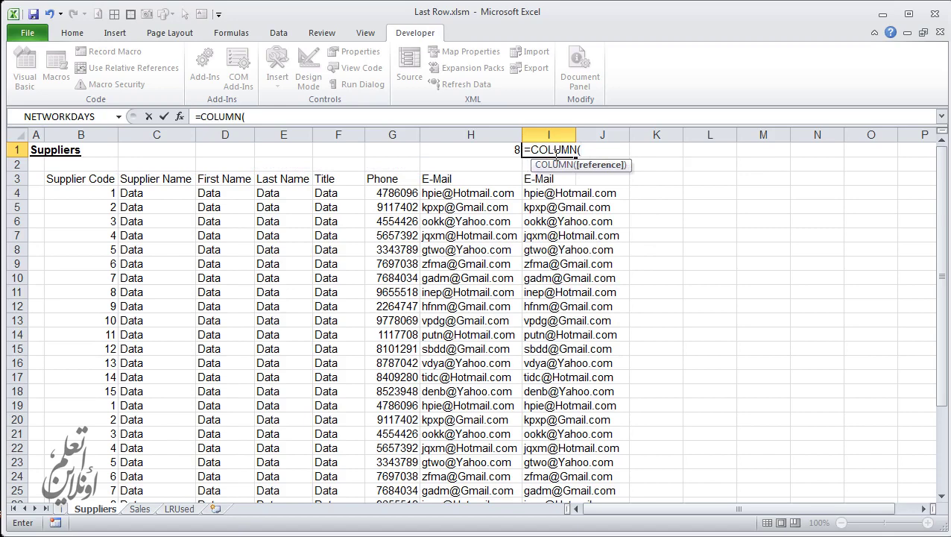
{"action": "key", "text": "Return"}
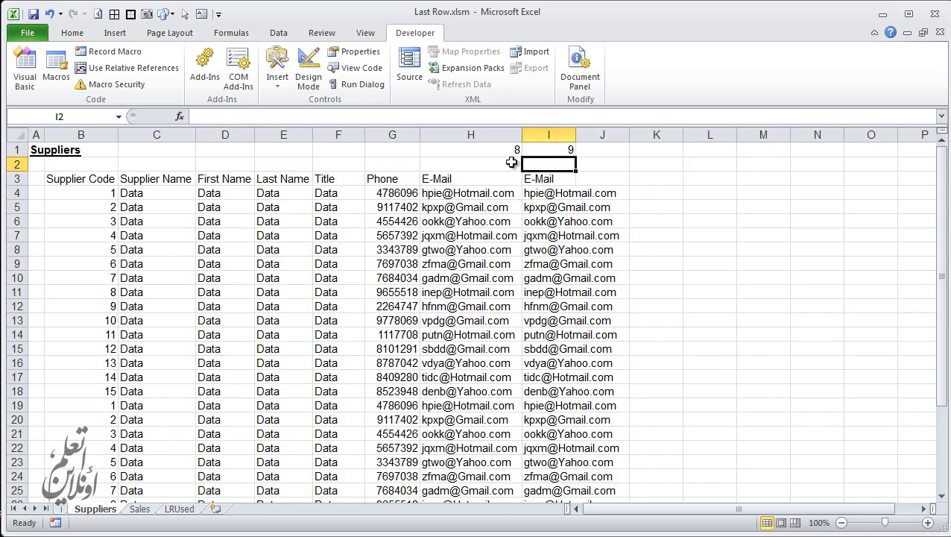
{"action": "left_click", "coordinate": [138, 509]}
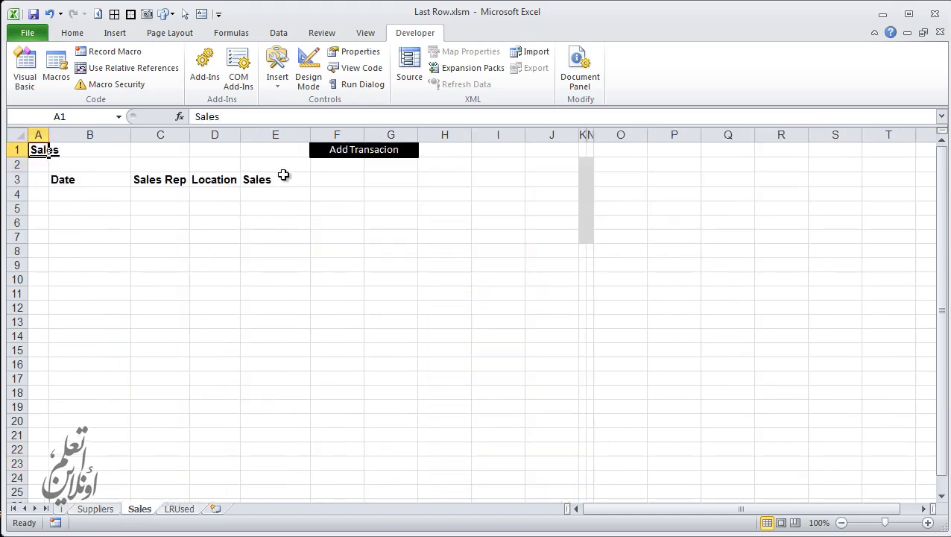
Step: Add a Giza sale of 1850 with its sales rep through the Add Transaction form
{"action": "left_click", "coordinate": [357, 161]}
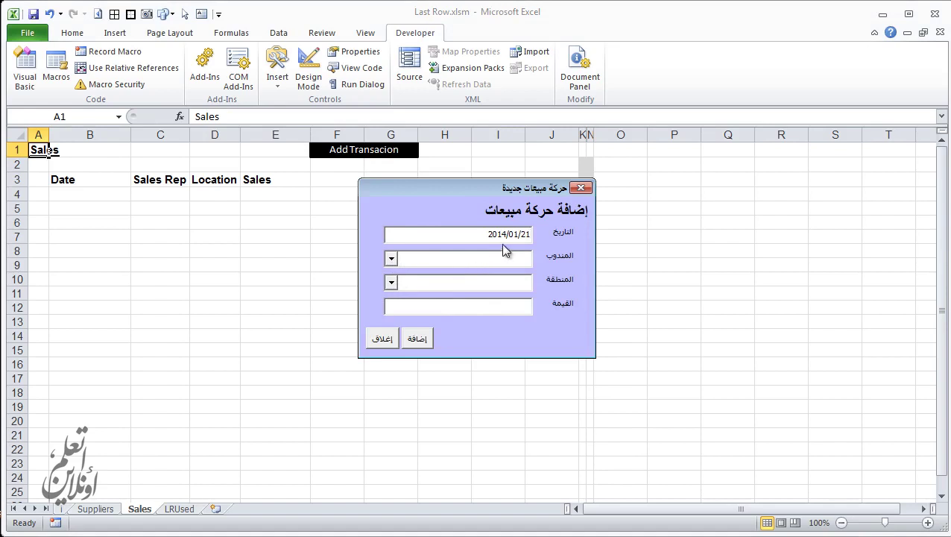
{"action": "left_click", "coordinate": [392, 259]}
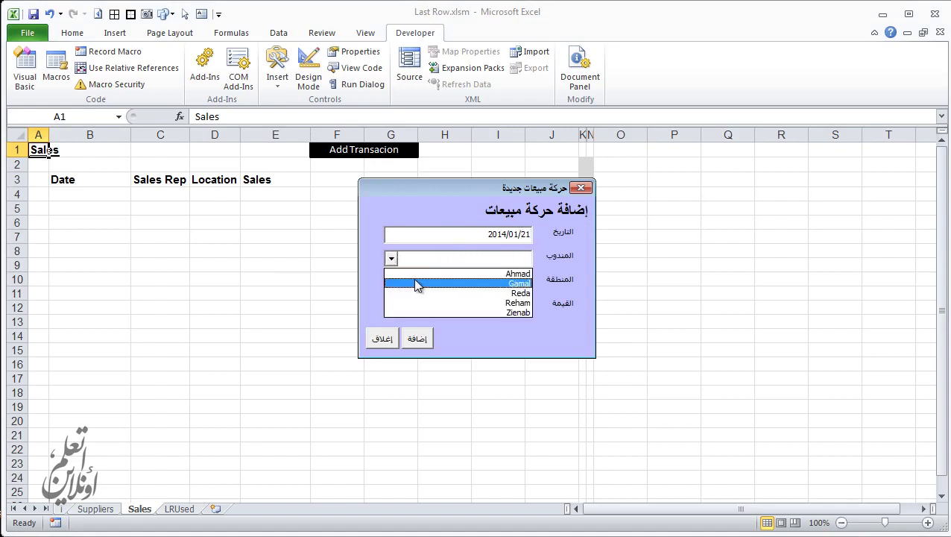
{"action": "left_click", "coordinate": [454, 274]}
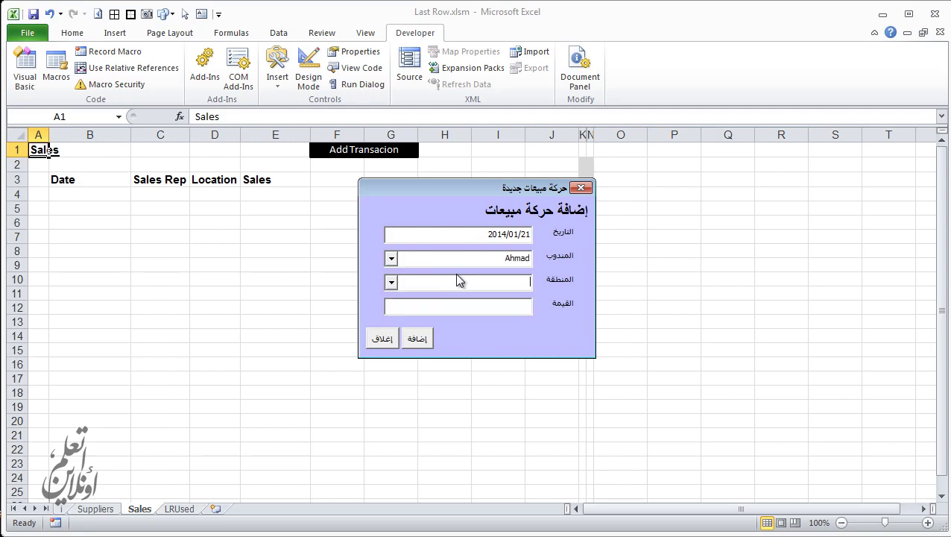
{"action": "left_click", "coordinate": [397, 288]}
{"action": "left_click", "coordinate": [409, 305]}
{"action": "left_click", "coordinate": [407, 307]}
{"action": "left_click", "coordinate": [417, 340]}
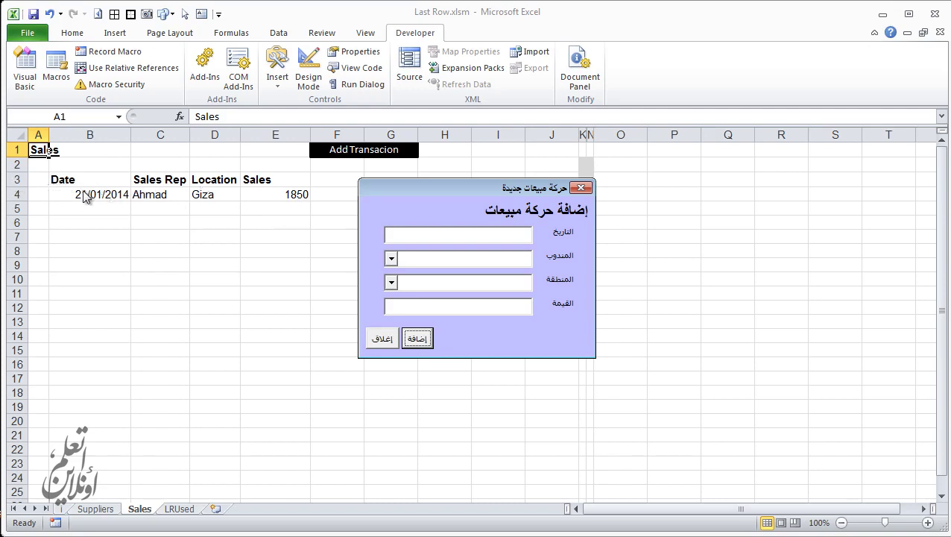
Step: Add a 25/01/2014 Suez sale of 6550 as row 5, then close the form
{"action": "left_click", "coordinate": [420, 240]}
{"action": "type", "text": "1/25/"}
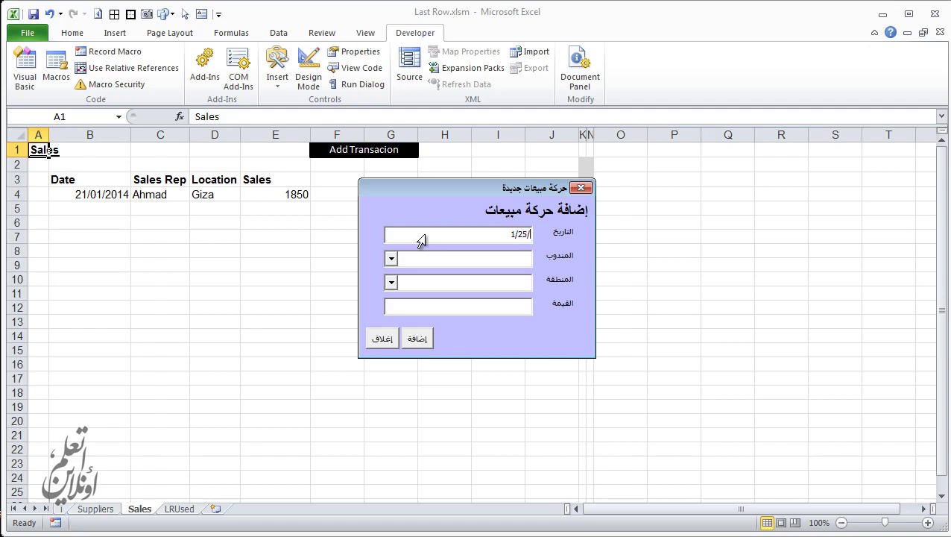
{"action": "type", "text": "2014"}
{"action": "key", "text": "alt+Down"}
{"action": "key", "text": "Down"}
{"action": "key", "text": "Down"}
{"action": "key", "text": "Down"}
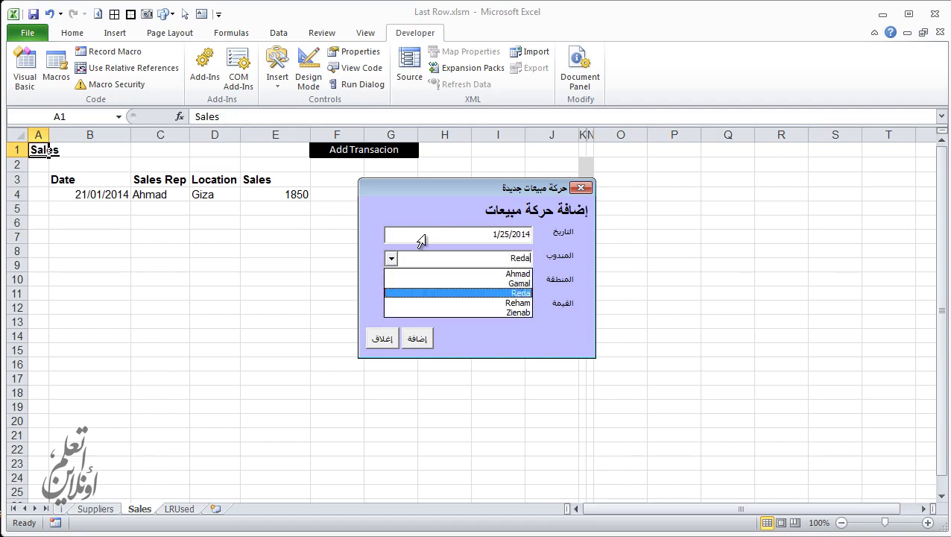
{"action": "key", "text": "Return"}
{"action": "key", "text": "alt+Down"}
{"action": "key", "text": "Down"}
{"action": "key", "text": "Down"}
{"action": "key", "text": "Down"}
{"action": "key", "text": "Down"}
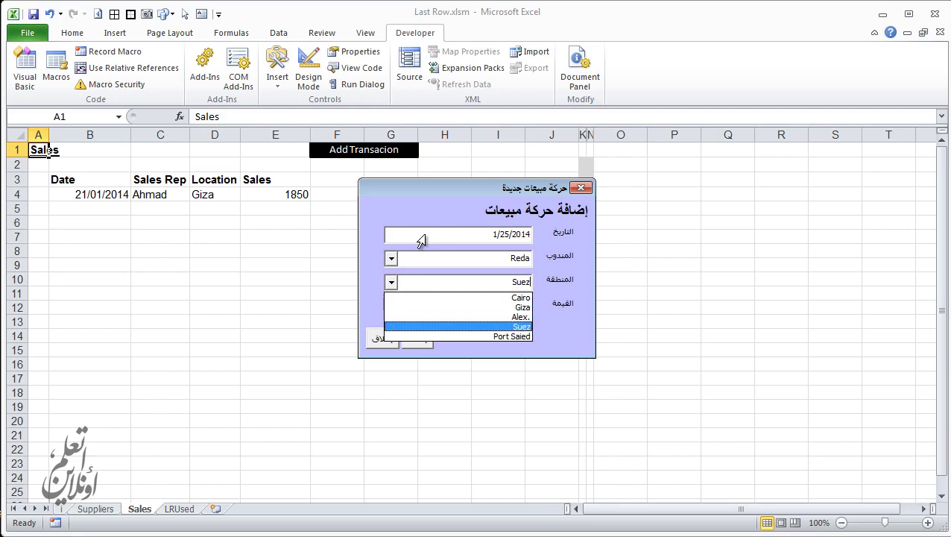
{"action": "key", "text": "Return"}
{"action": "type", "text": "6550"}
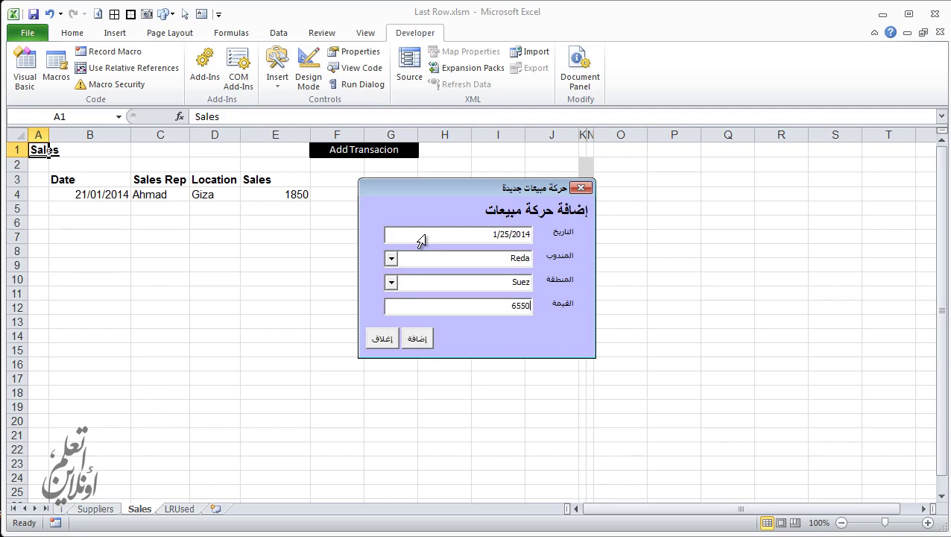
{"action": "left_click", "coordinate": [422, 340]}
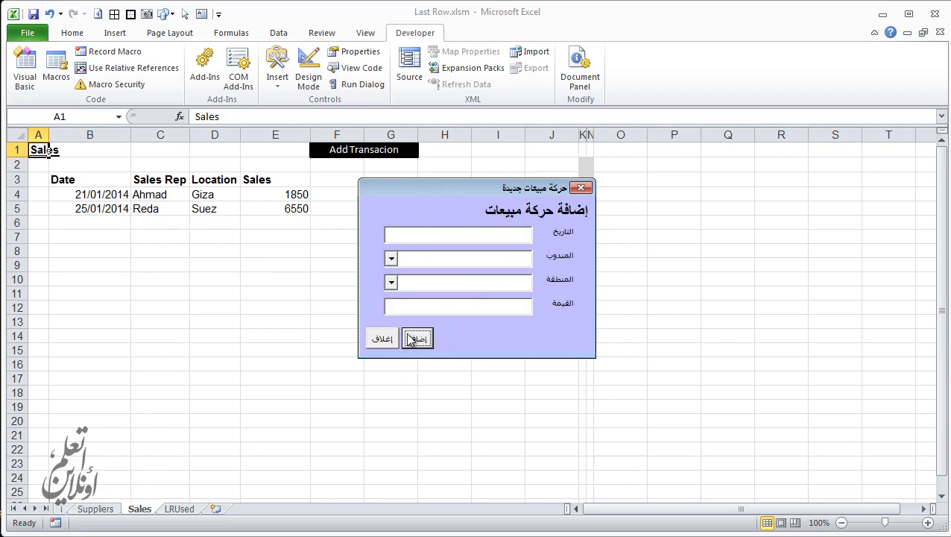
{"action": "left_click", "coordinate": [580, 187]}
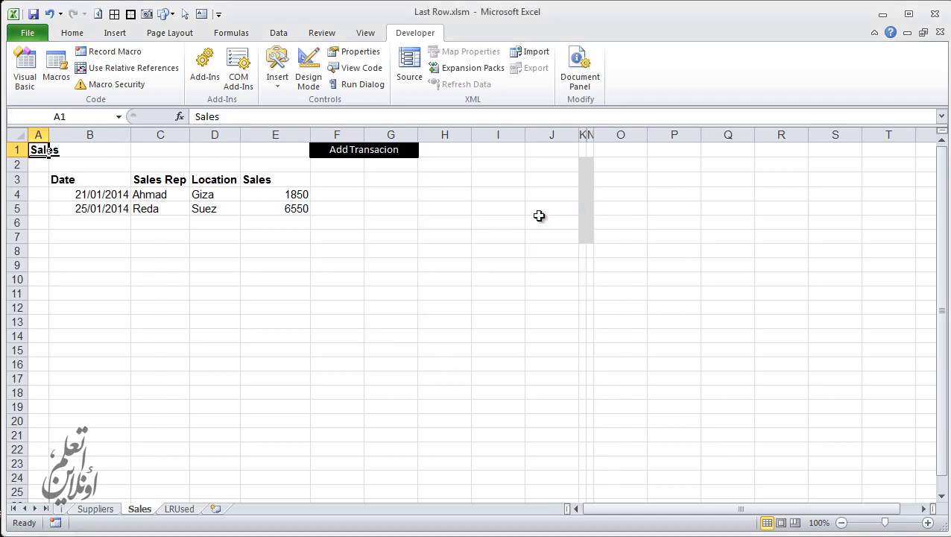
Step: Open the Sales form's cmdAdd_Click code in the VBA editor
{"action": "key", "text": "alt+F11"}
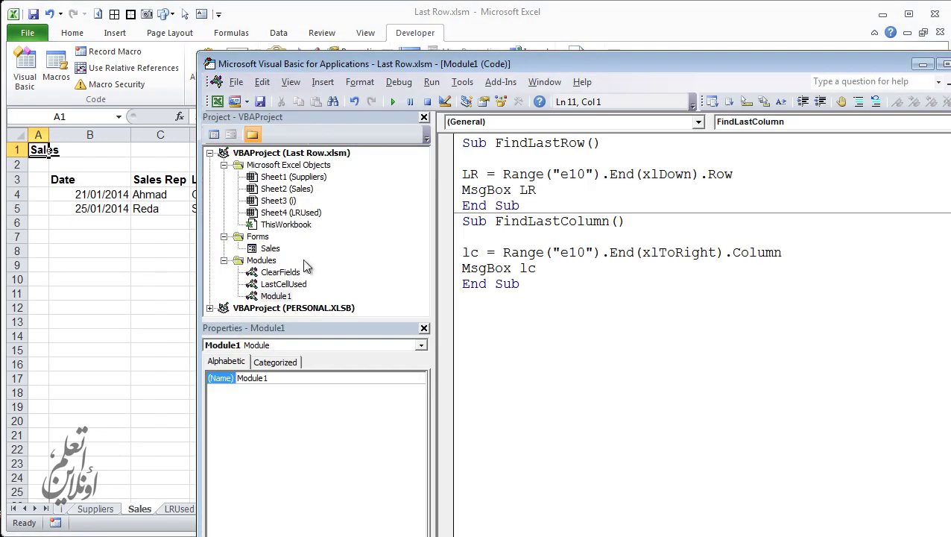
{"action": "double_click", "coordinate": [265, 249]}
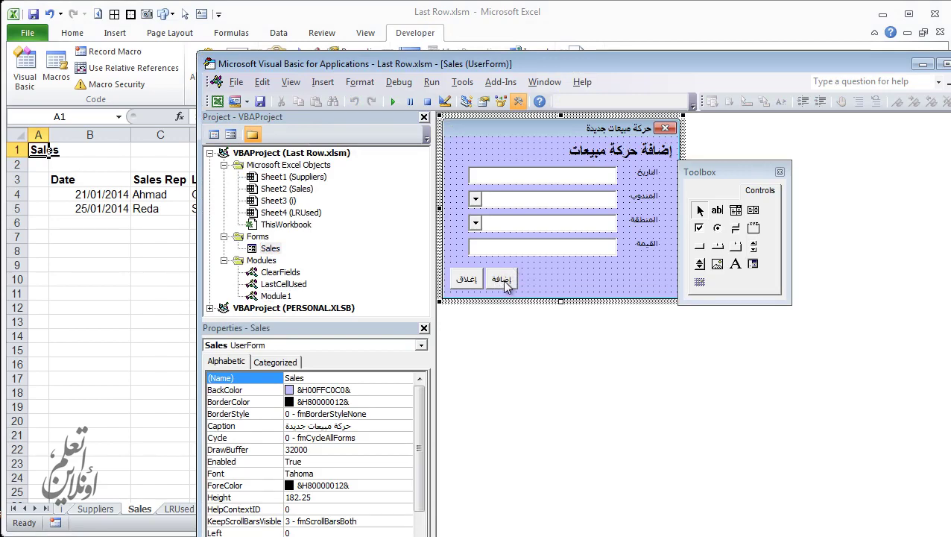
{"action": "double_click", "coordinate": [503, 282]}
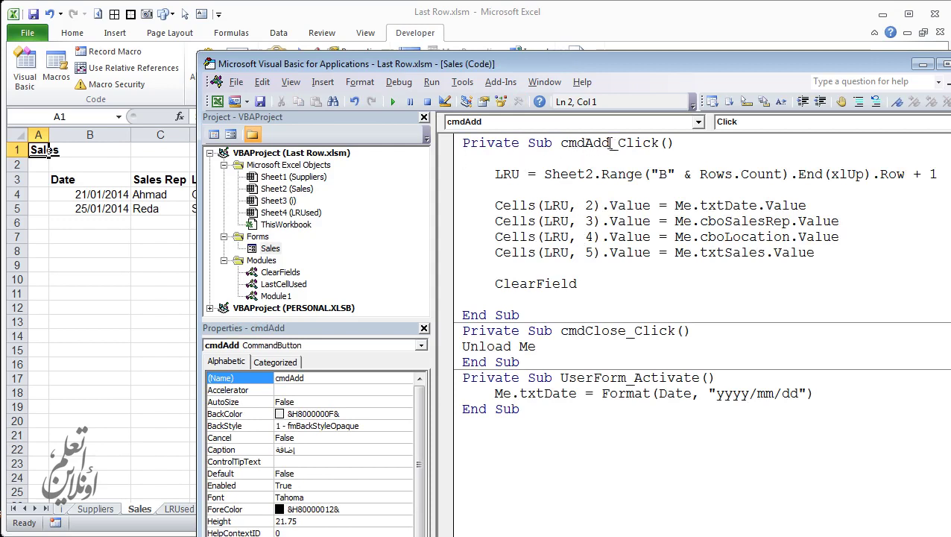
{"action": "left_click_drag", "start_coordinate": [610, 143], "coordinate": [560, 143]}
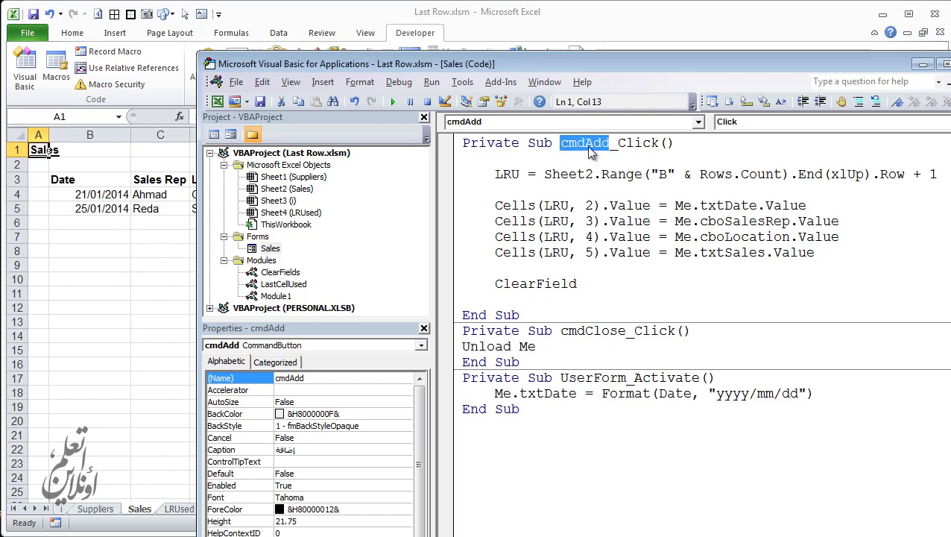
Step: Review the LRU line's Sheet2, Range("B", Rows.Count and + 1 parts, then jump to B1048576
{"action": "left_click_drag", "start_coordinate": [520, 189], "coordinate": [496, 179]}
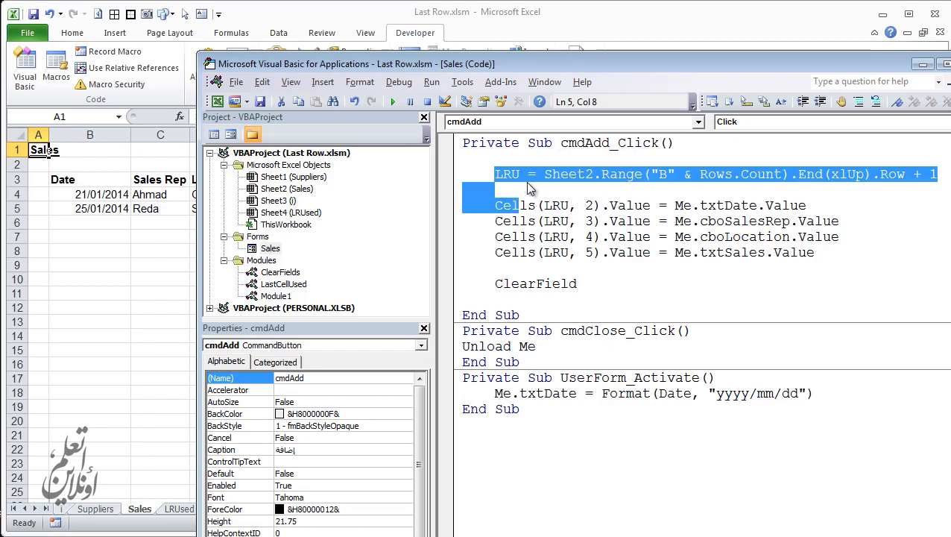
{"action": "left_click", "coordinate": [522, 187]}
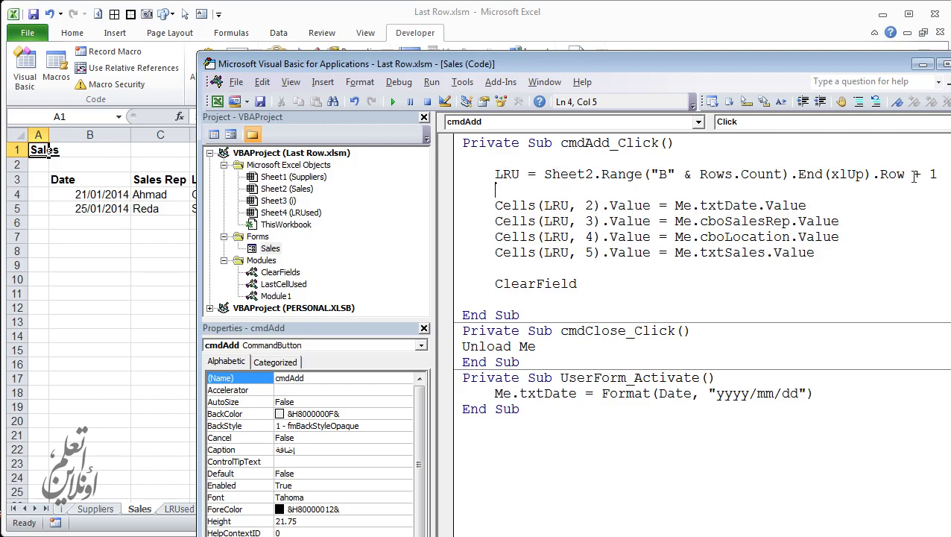
{"action": "left_click_drag", "start_coordinate": [912, 175], "coordinate": [940, 174]}
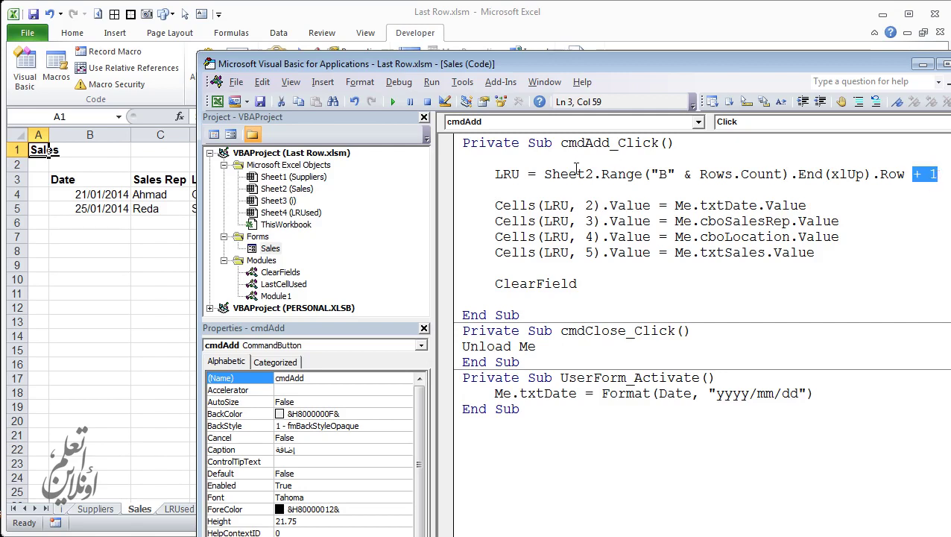
{"action": "left_click_drag", "start_coordinate": [594, 173], "coordinate": [552, 173]}
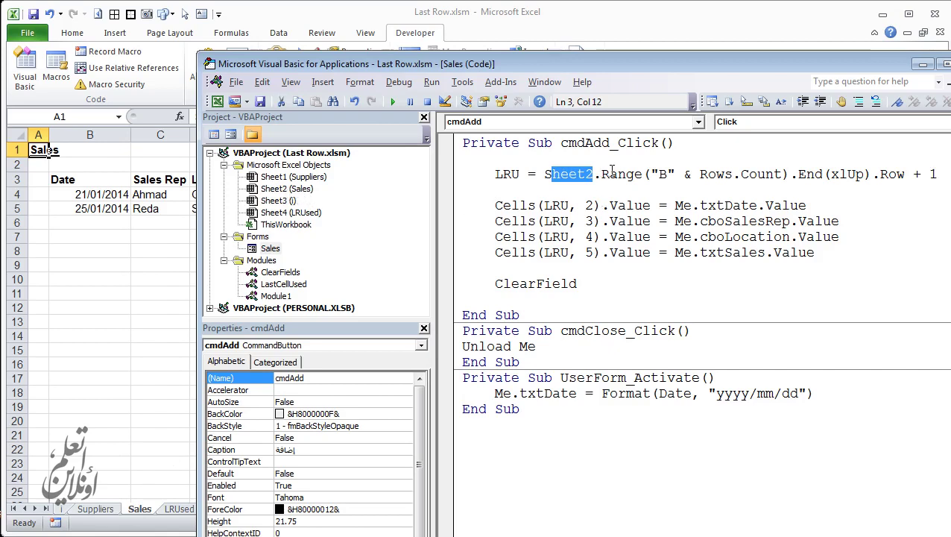
{"action": "mouse_move", "coordinate": [626, 174]}
{"action": "left_mouse_down"}
{"action": "mouse_move", "coordinate": [652, 173]}
{"action": "mouse_move", "coordinate": [634, 174]}
{"action": "left_mouse_up"}
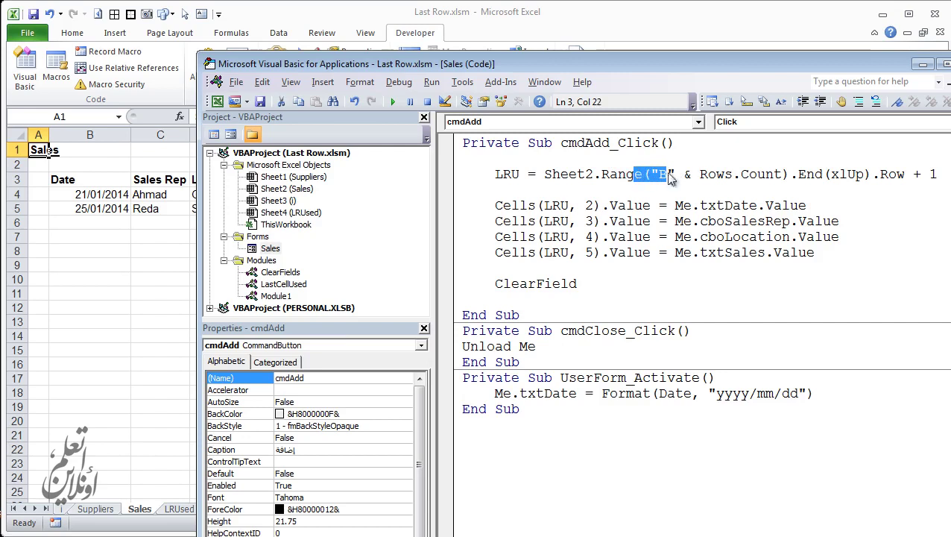
{"action": "left_click_drag", "start_coordinate": [700, 174], "coordinate": [781, 174]}
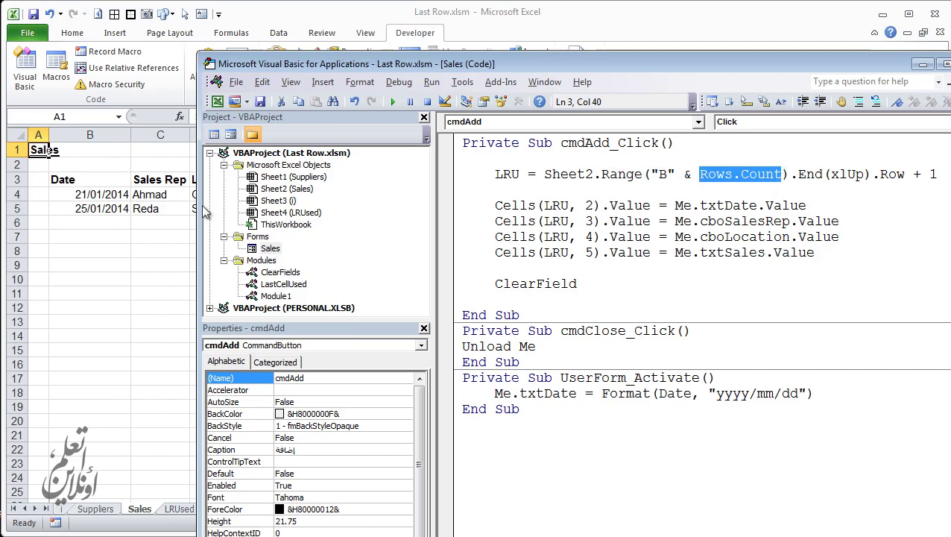
{"action": "left_click", "coordinate": [107, 222]}
{"action": "key", "text": "ctrl+Down"}
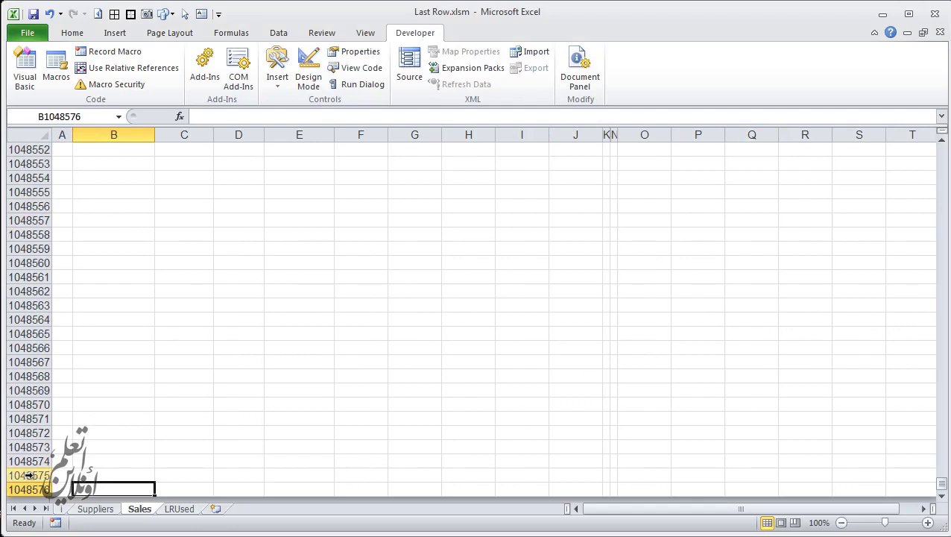
Step: Highlight Range("B" & Rows.Count) in the code, then go up from B1048576 to B5
{"action": "key", "text": "alt+F11"}
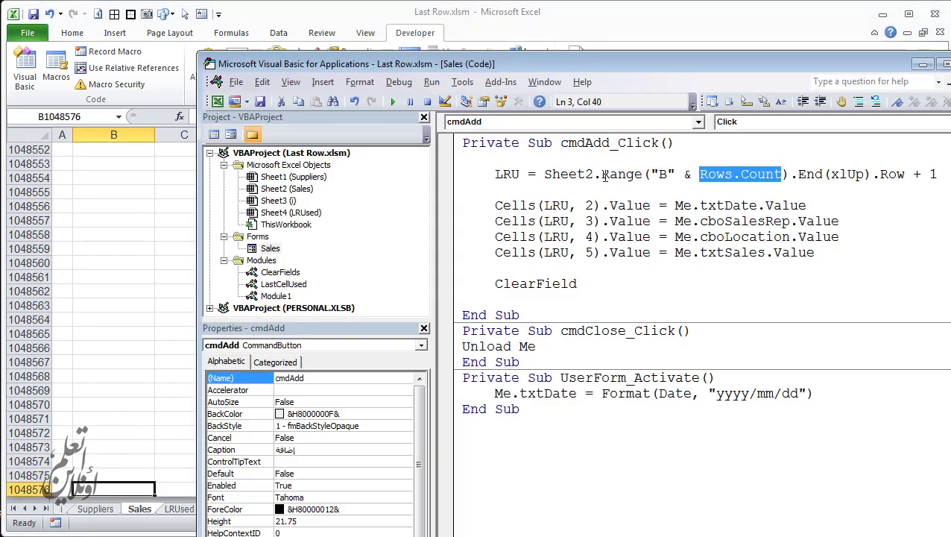
{"action": "left_click_drag", "start_coordinate": [601, 175], "coordinate": [792, 175]}
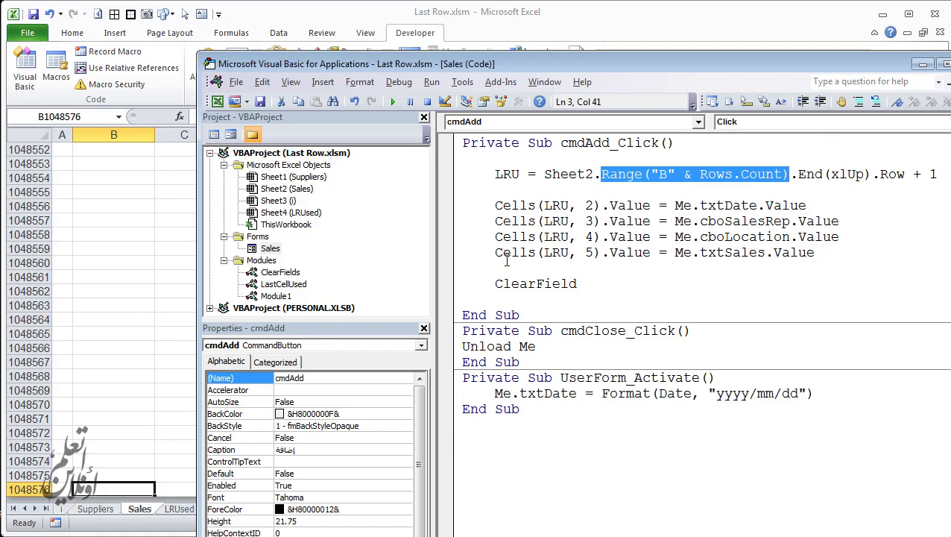
{"action": "left_click", "coordinate": [117, 486]}
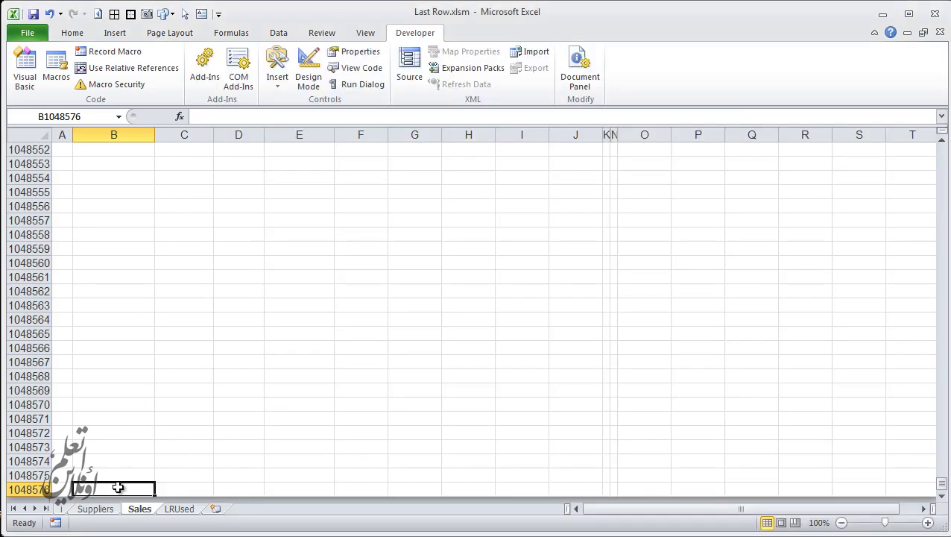
{"action": "key", "text": "ctrl+Up"}
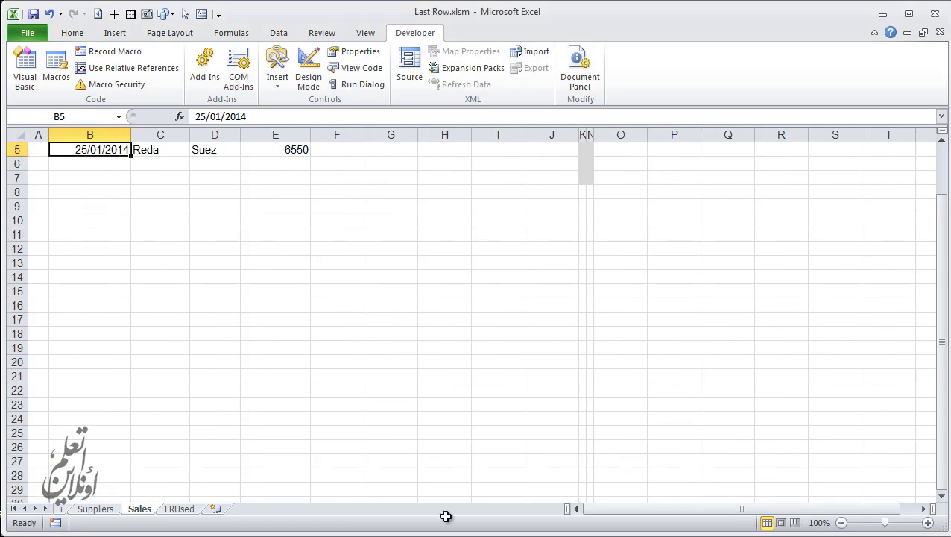
{"action": "key", "text": "alt+F11"}
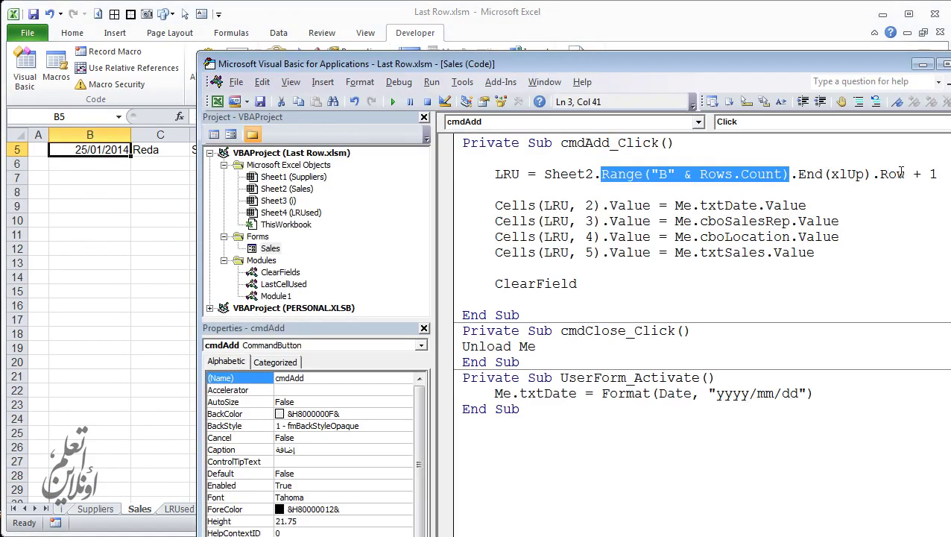
Step: Point out the End(xlUp).Row expression, LRU and the ClearField call, then show the ClearFields module
{"action": "left_click_drag", "start_coordinate": [903, 173], "coordinate": [544, 173]}
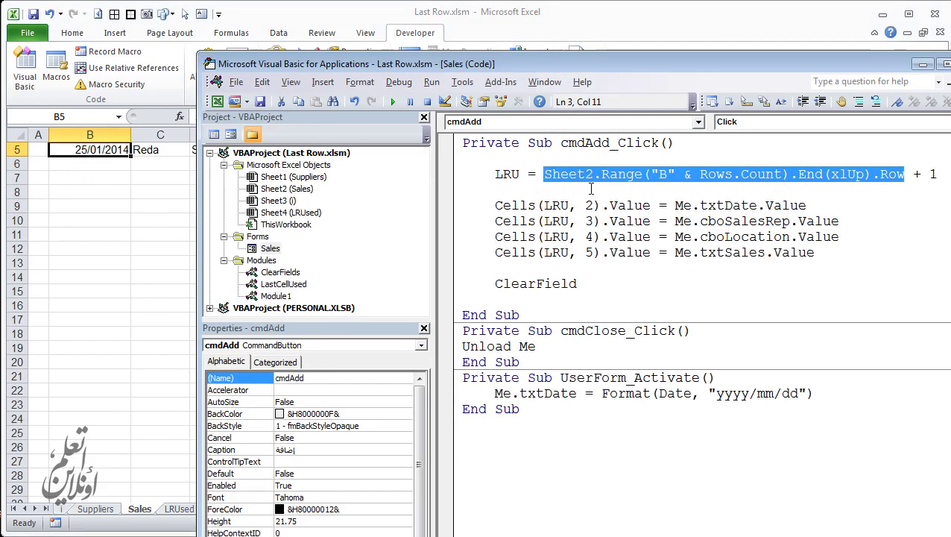
{"action": "left_click_drag", "start_coordinate": [496, 173], "coordinate": [520, 172]}
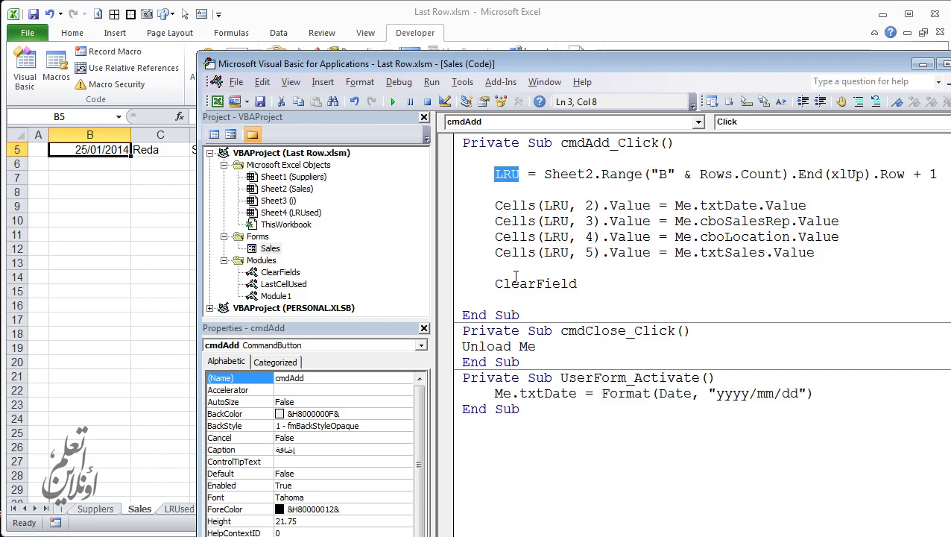
{"action": "left_click_drag", "start_coordinate": [495, 283], "coordinate": [593, 283]}
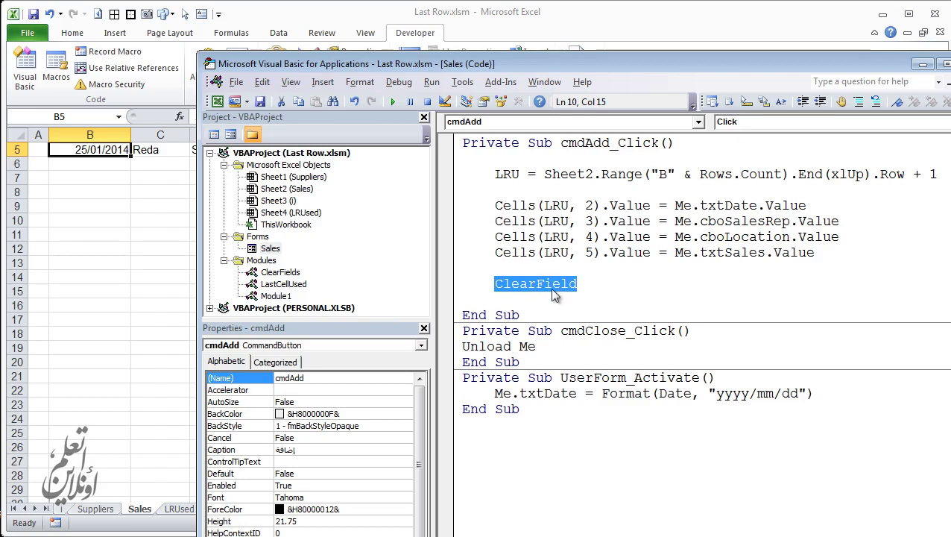
{"action": "double_click", "coordinate": [281, 272]}
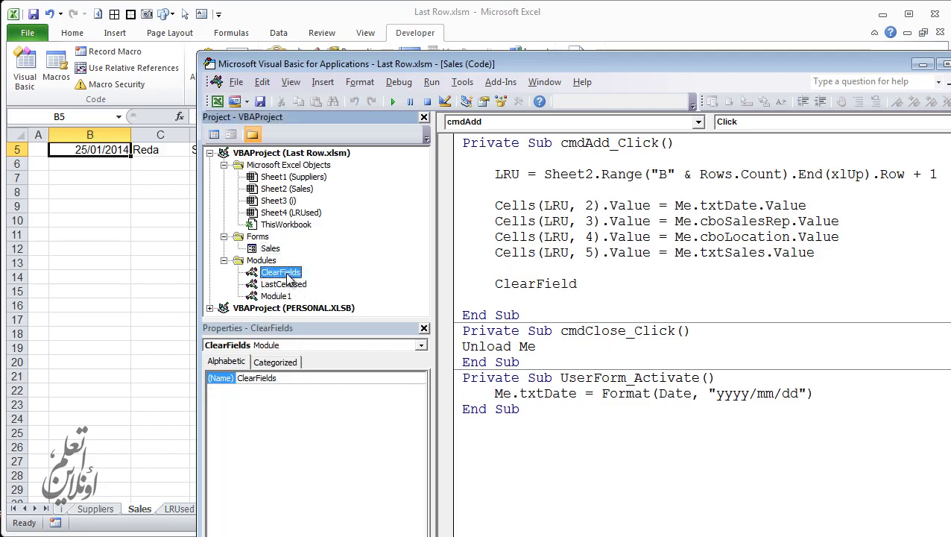
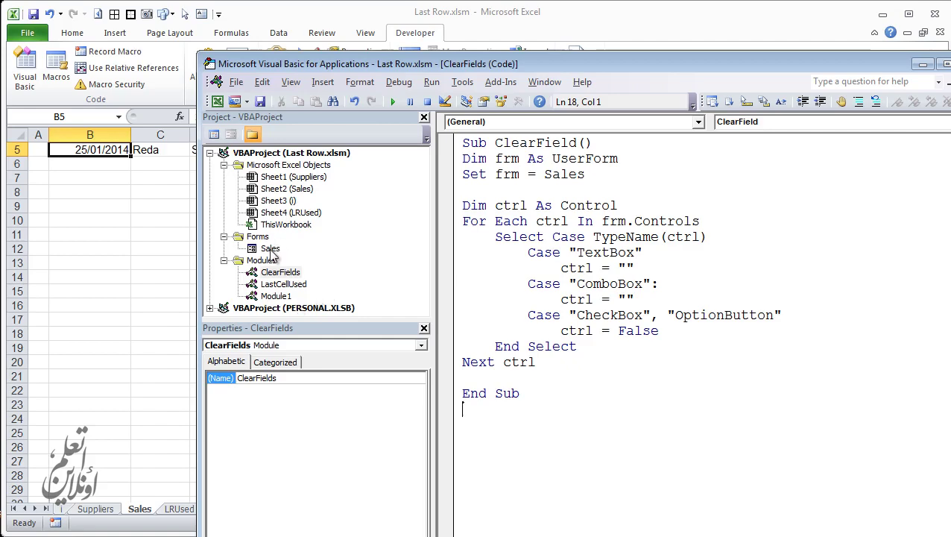
Step: Open the Sales UserForm in the designer, select the form, and move the editor window up-left
{"action": "double_click", "coordinate": [270, 248]}
{"action": "left_click", "coordinate": [611, 278]}
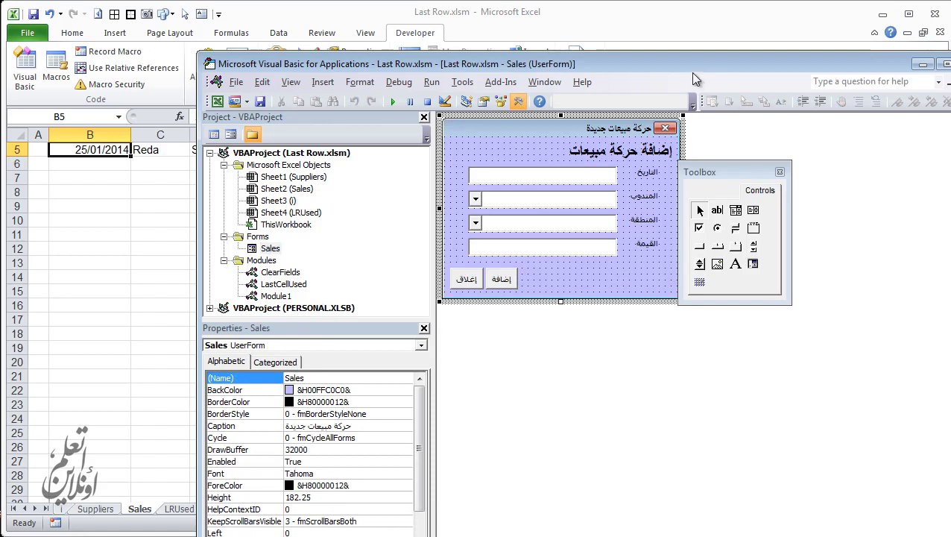
{"action": "left_click_drag", "start_coordinate": [572, 66], "coordinate": [466, 28]}
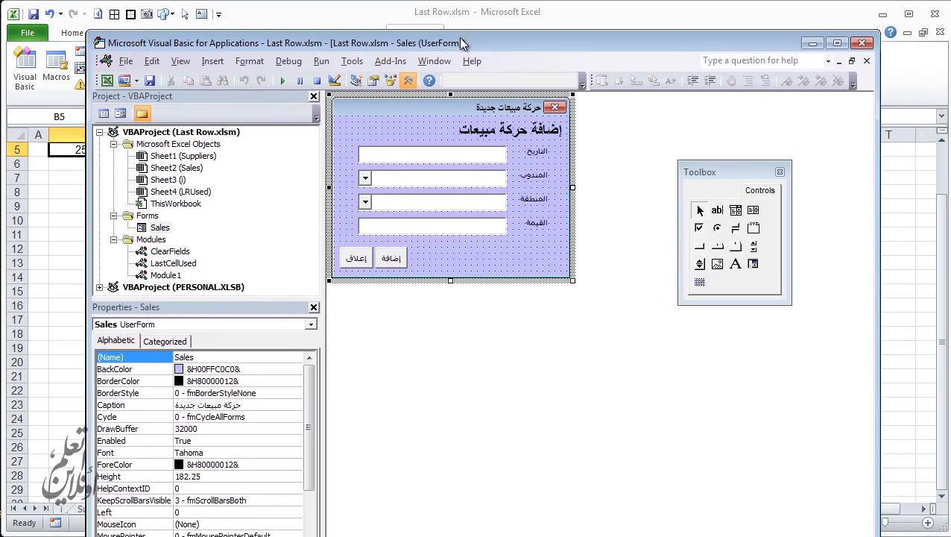